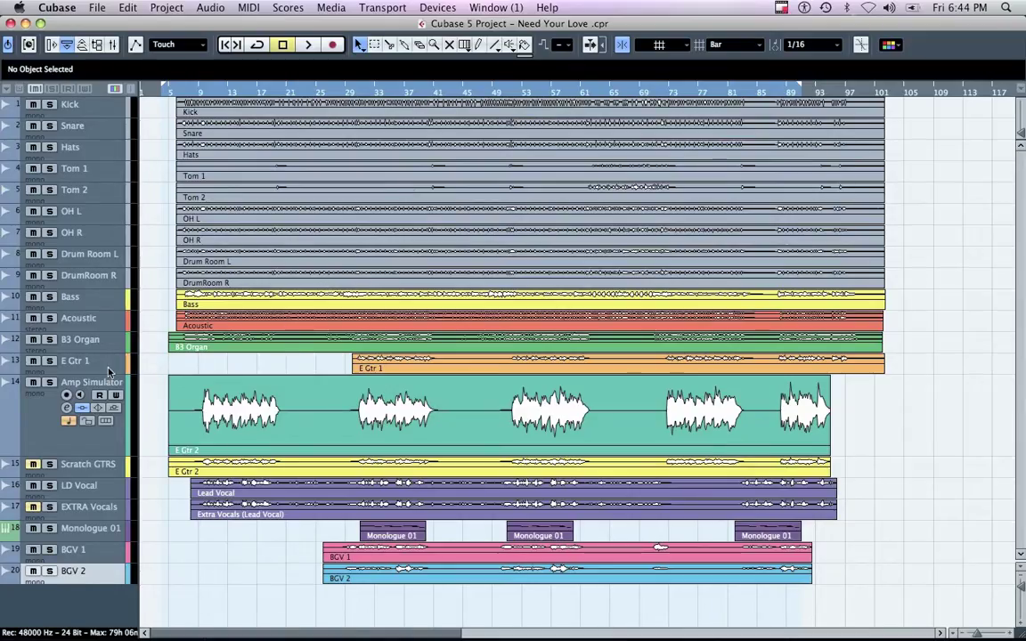
Solo track 14, Amp Simulator, so it plays alone
click(49, 382)
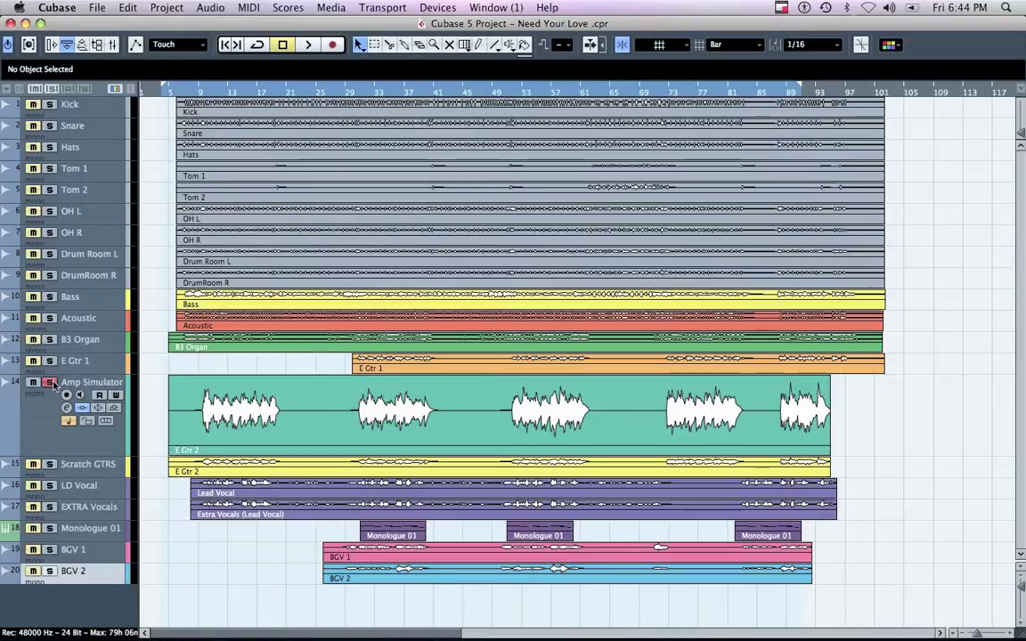
click(437, 8)
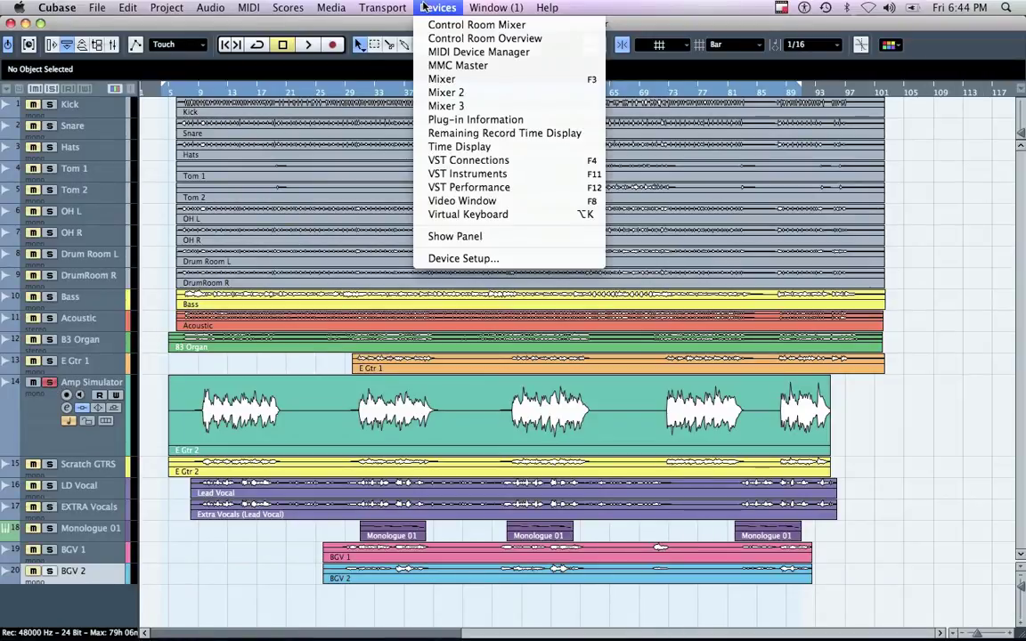
In the Mixer set Amp Simulator to 0.00 level and centre pan, then select its E Gtr 2 event
click(459, 80)
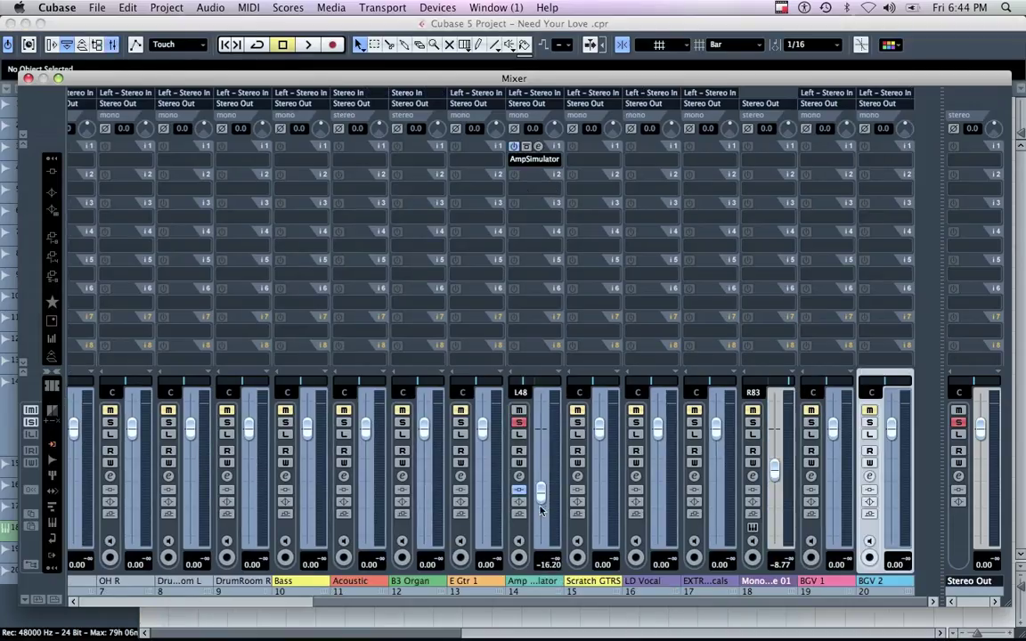
drag(540, 491, 539, 429)
super+click(536, 389)
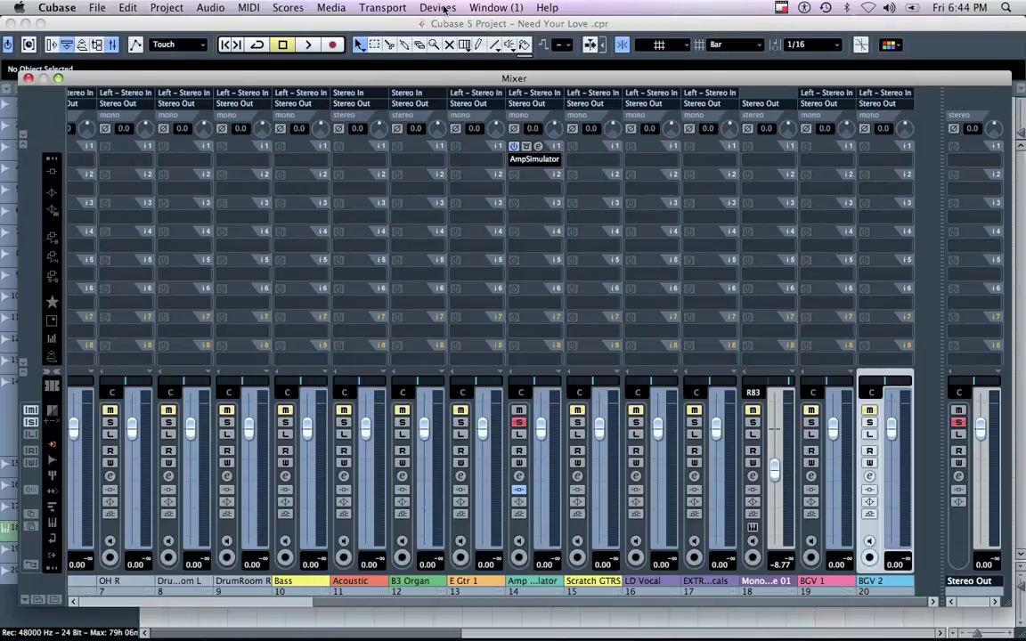
click(27, 80)
drag(785, 419, 152, 425)
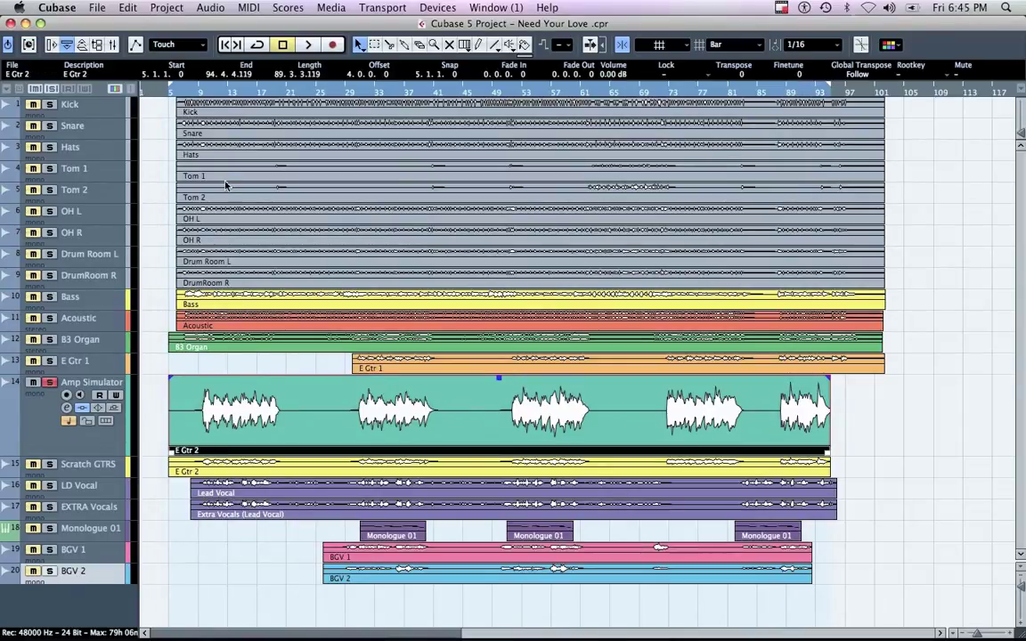
Open Export Audio Mixdown with Amp Simulator ticked under Audio Channels instead of Stereo Out
click(100, 9)
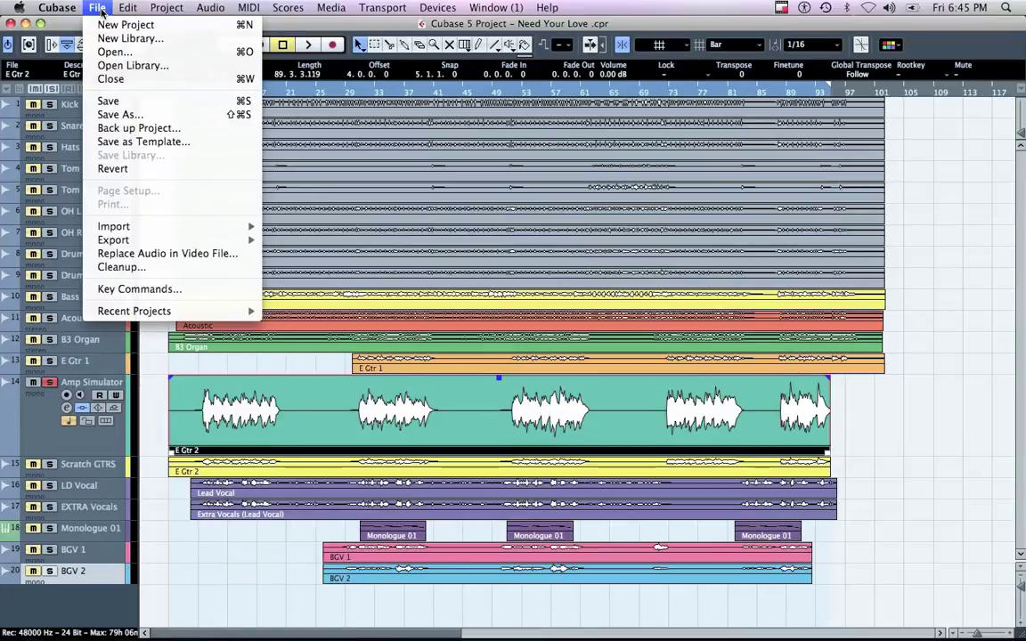
mouse_move(181, 239)
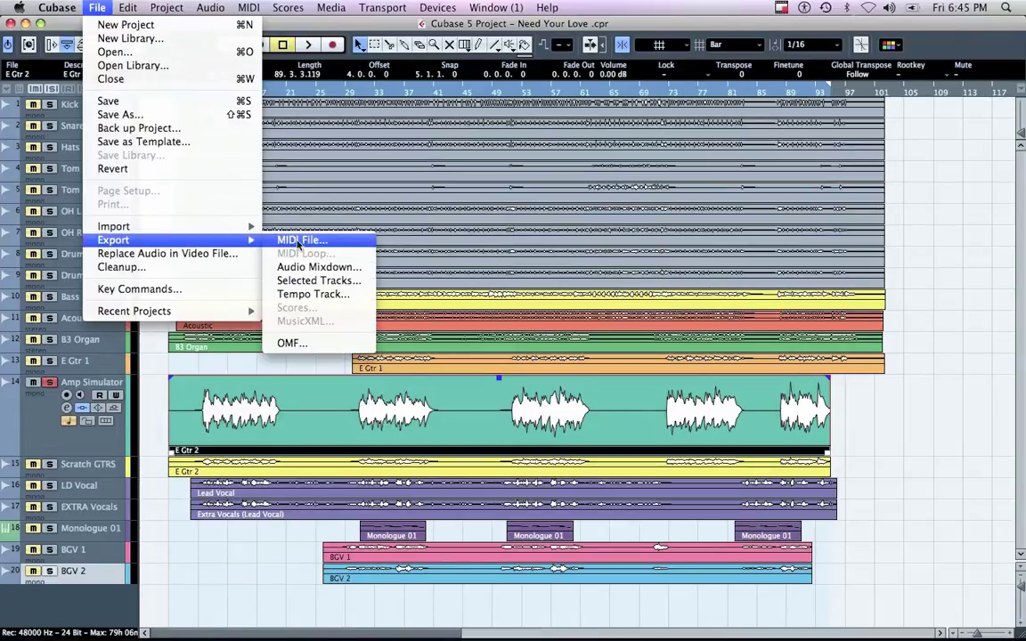
click(311, 267)
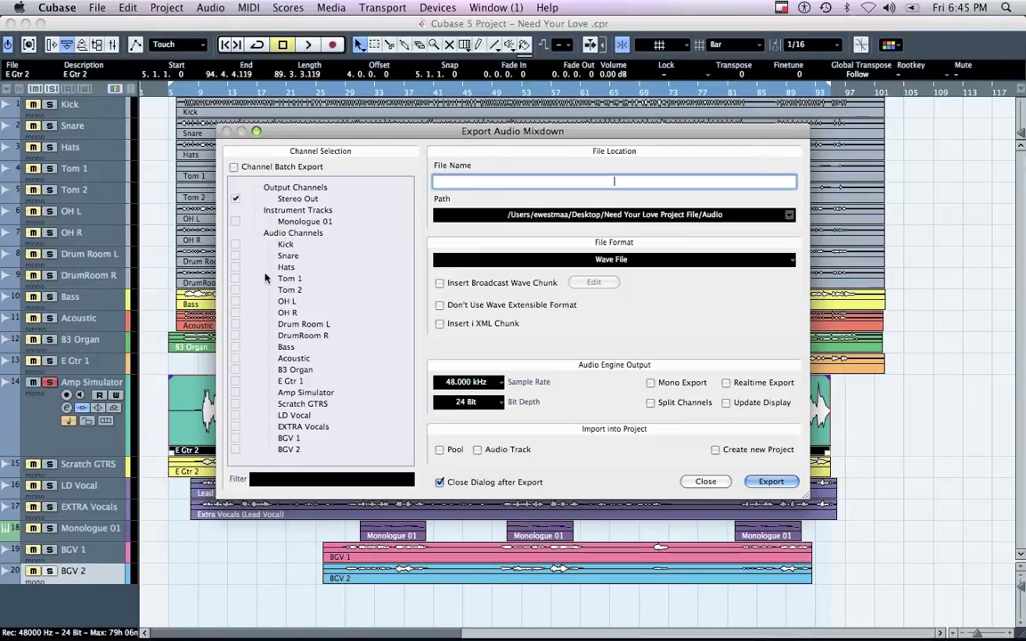
click(236, 394)
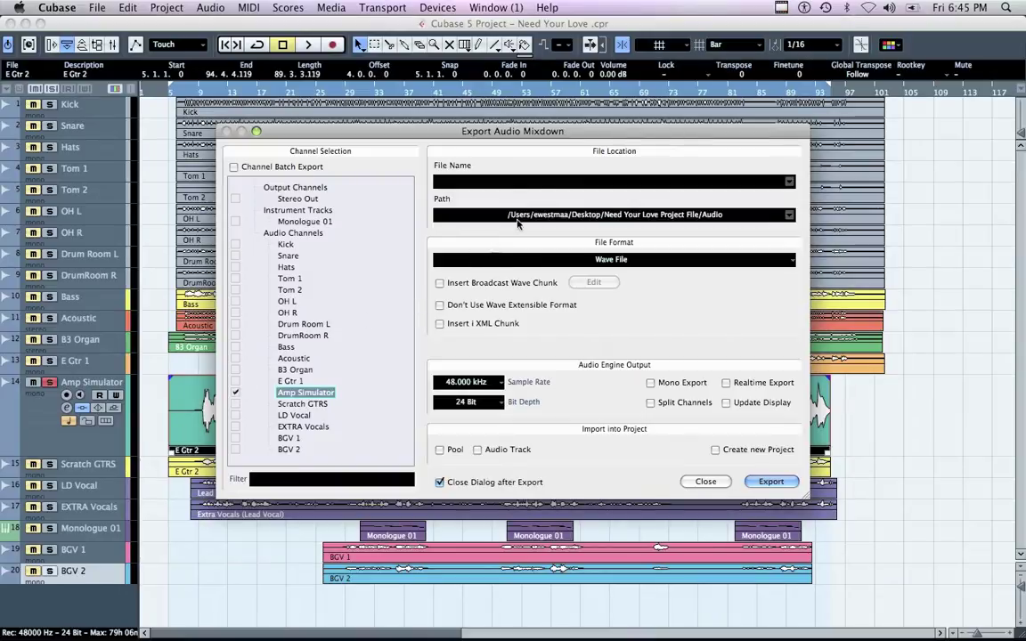
click(585, 185)
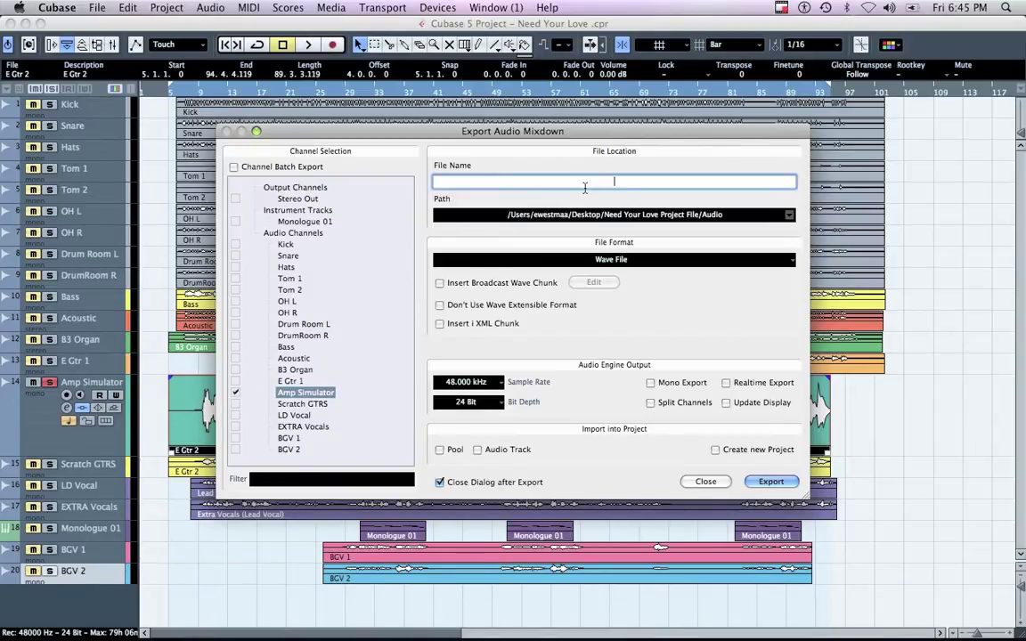
Export a mono 'Amp Simulator Bounced' file, set to import into the Pool and an audio track
text(Amp Simulator Bounced)
click(651, 383)
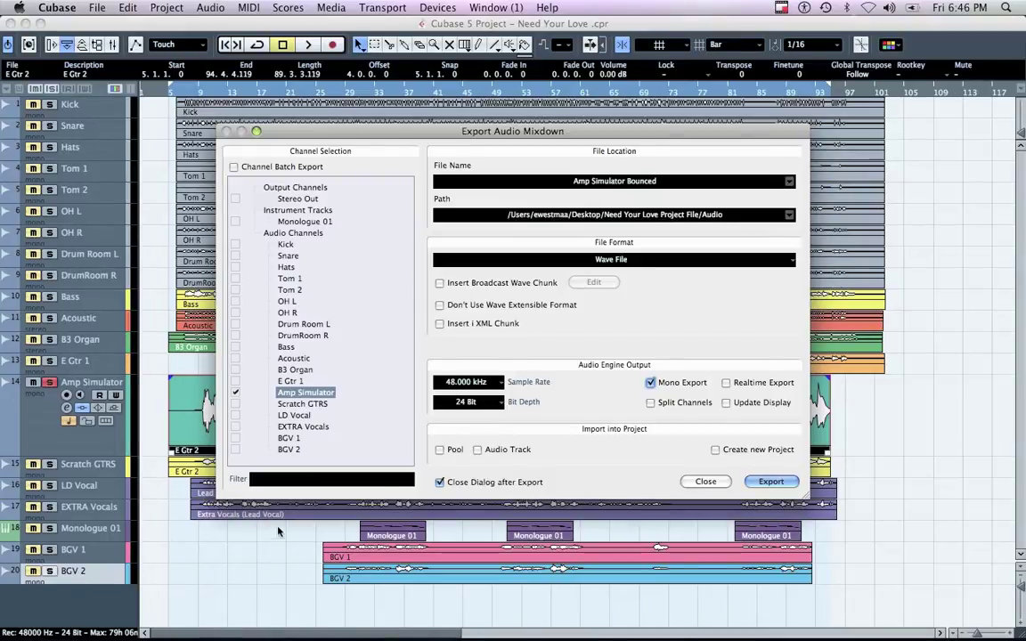
click(478, 450)
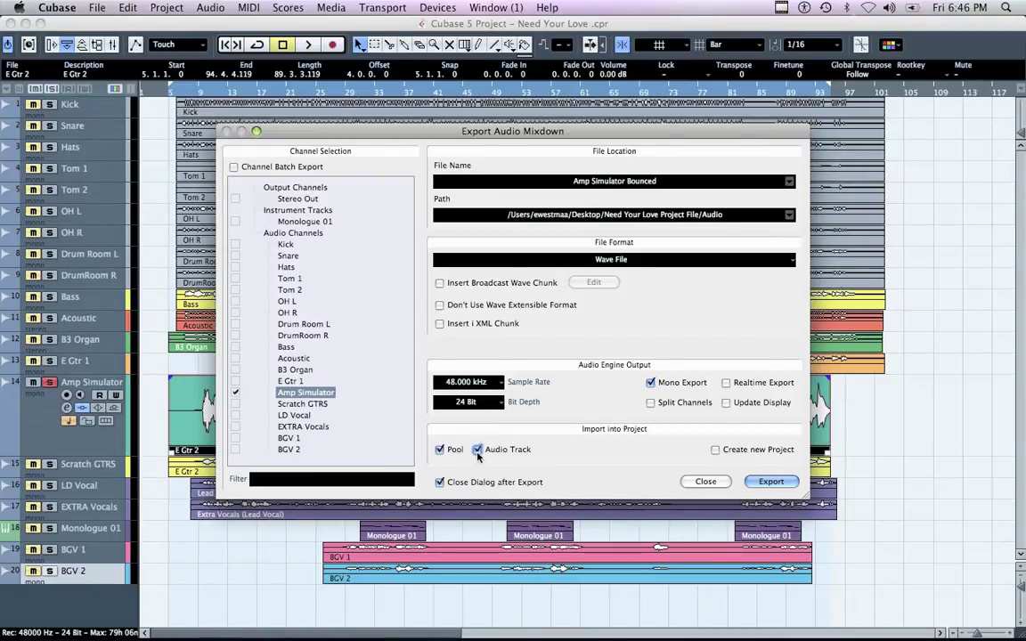
click(763, 482)
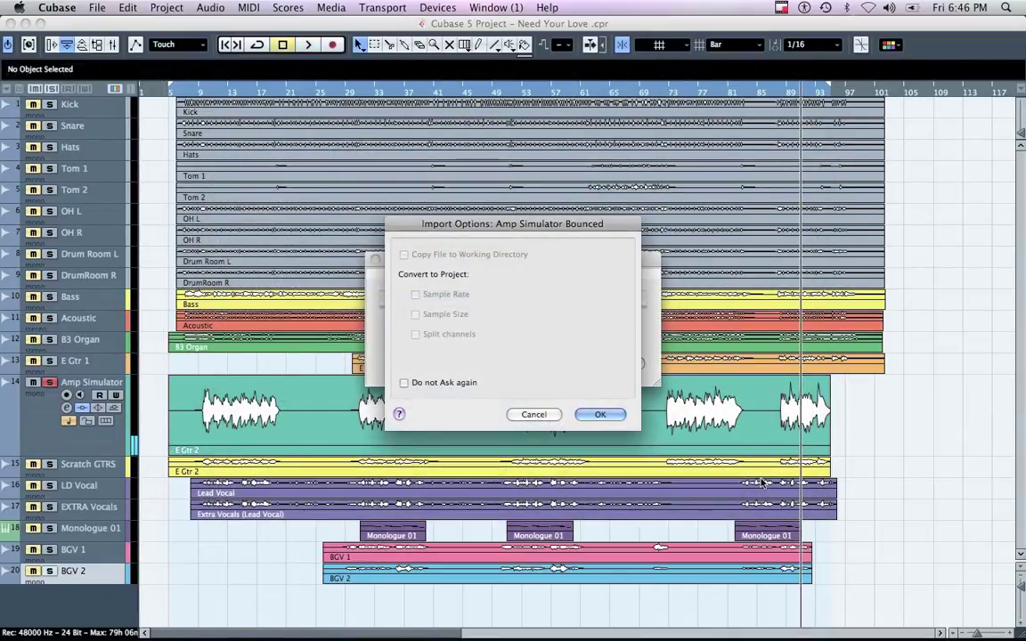
Place Amp Simulator Bounced under Amp Simulator, move the solo to Monologue 01, and enlarge it
key(Return)
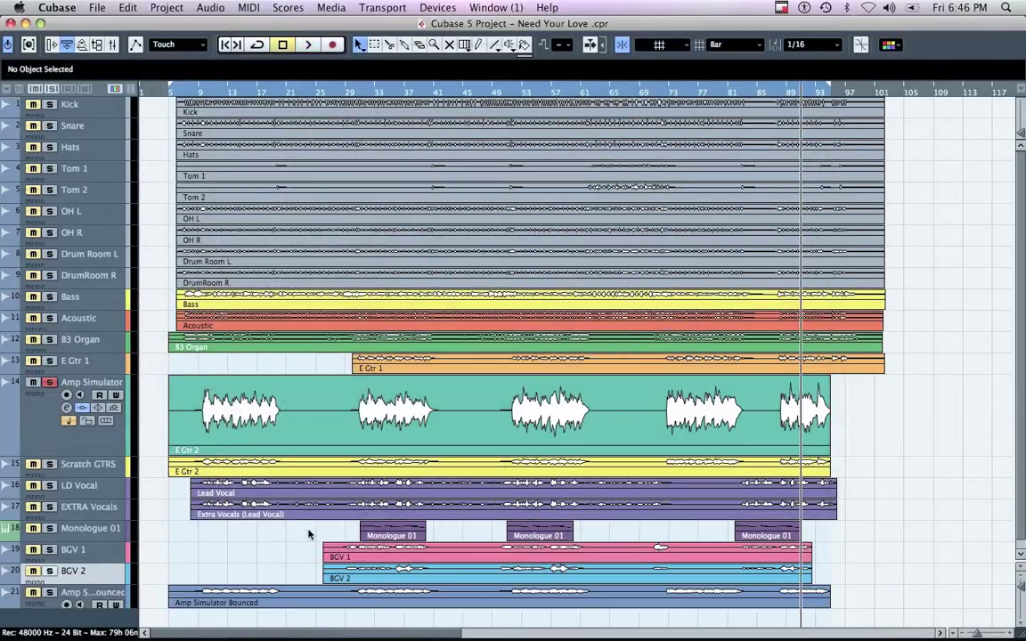
drag(89, 592, 89, 458)
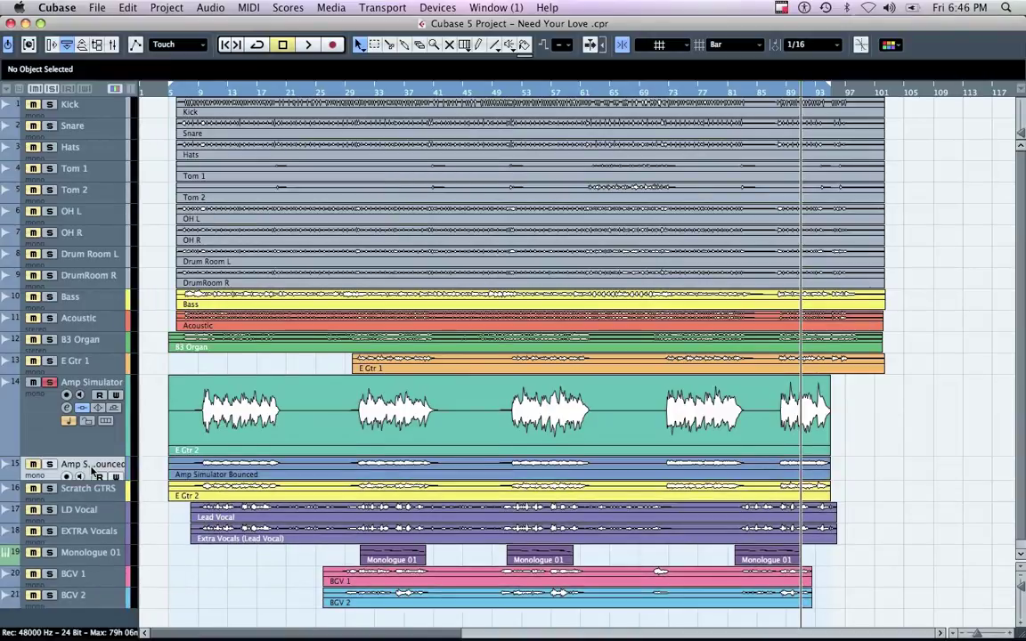
click(50, 382)
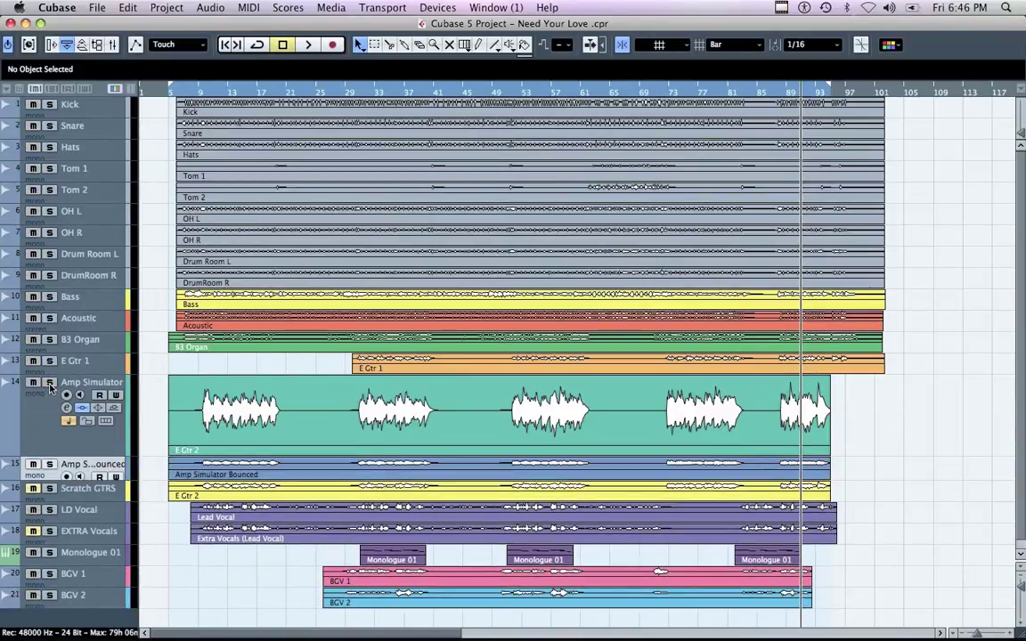
click(51, 553)
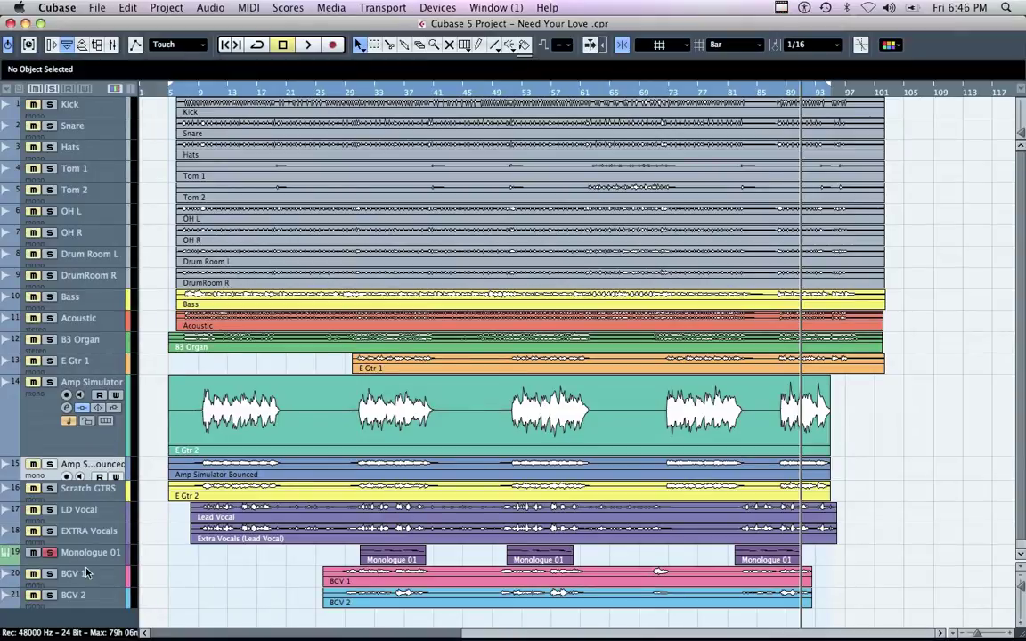
drag(90, 565, 90, 598)
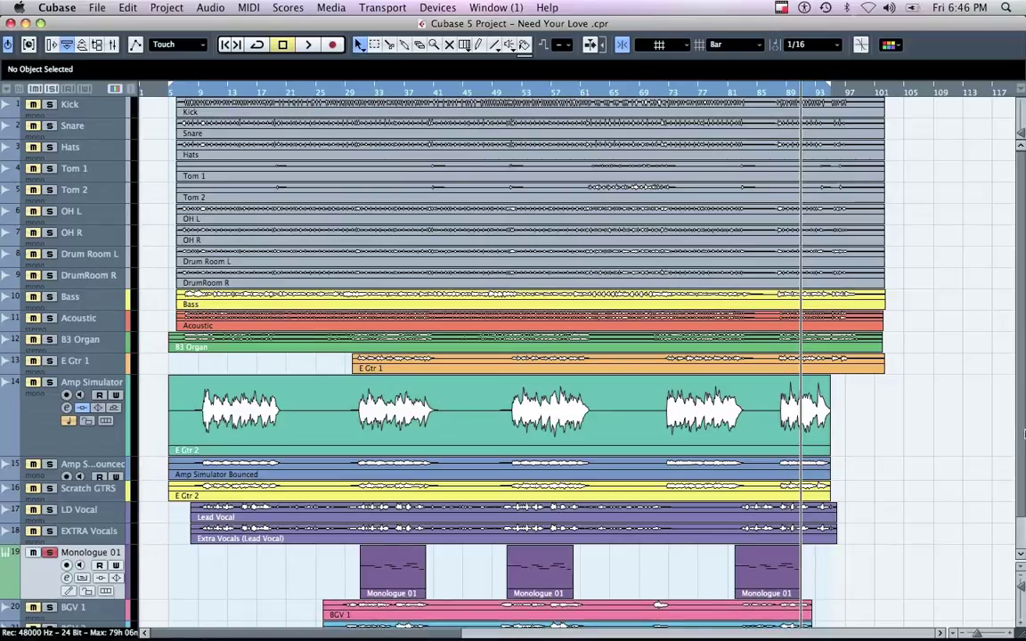
scroll(1022, 432, down, 2)
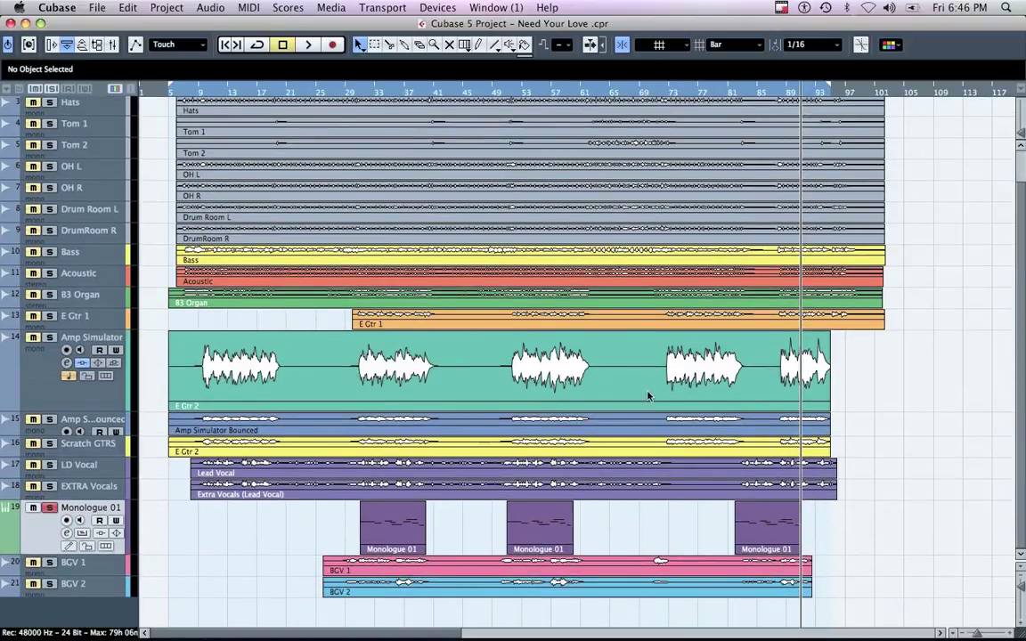
Raise the Monologue 01 fader in the Mixer from -8.77 to 0.00
click(437, 7)
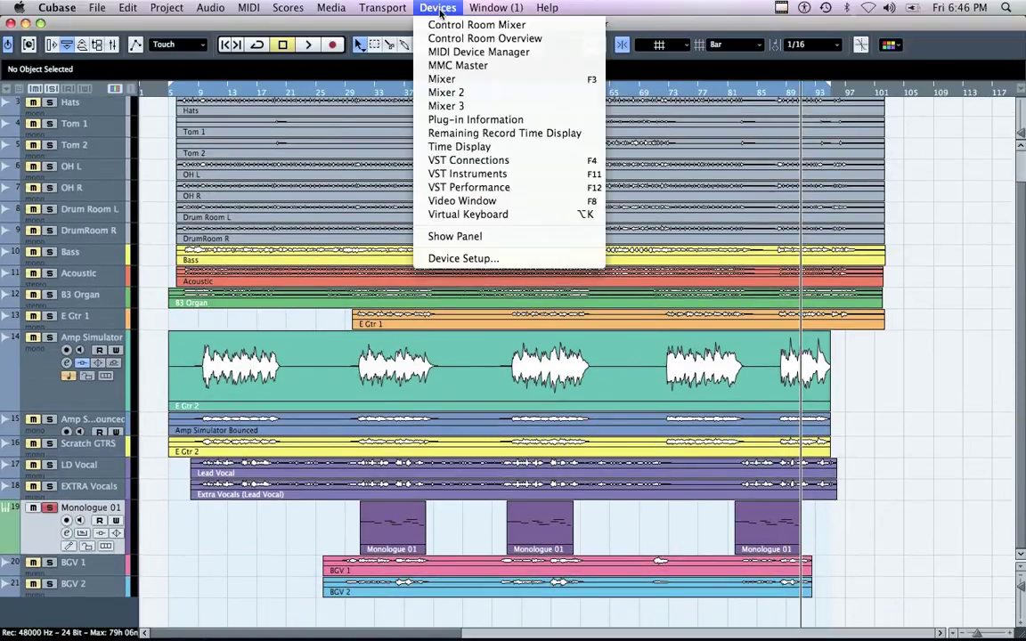
click(465, 82)
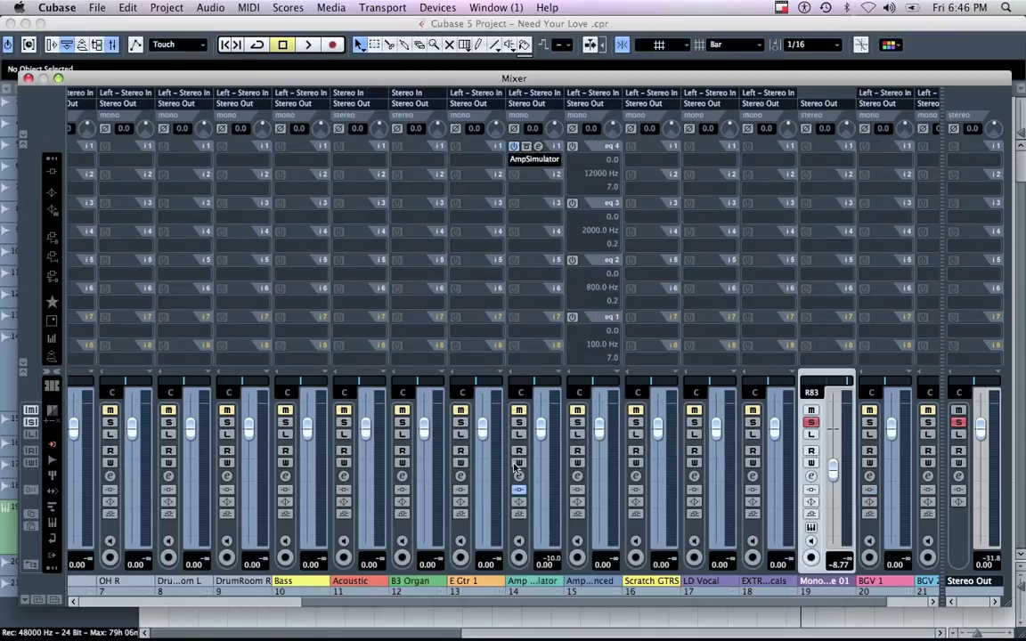
drag(834, 473, 833, 428)
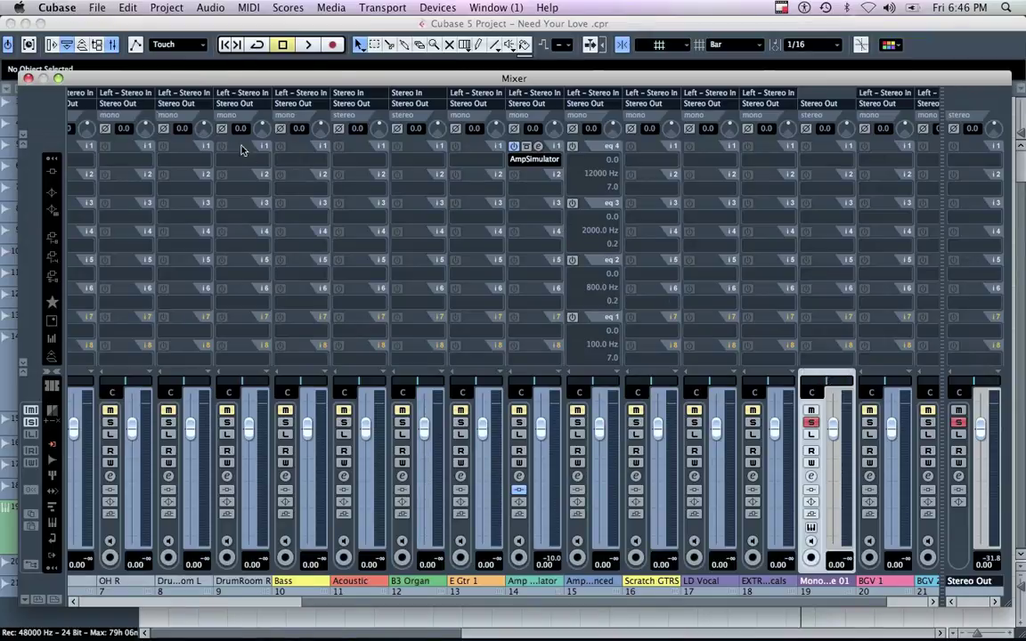
click(28, 78)
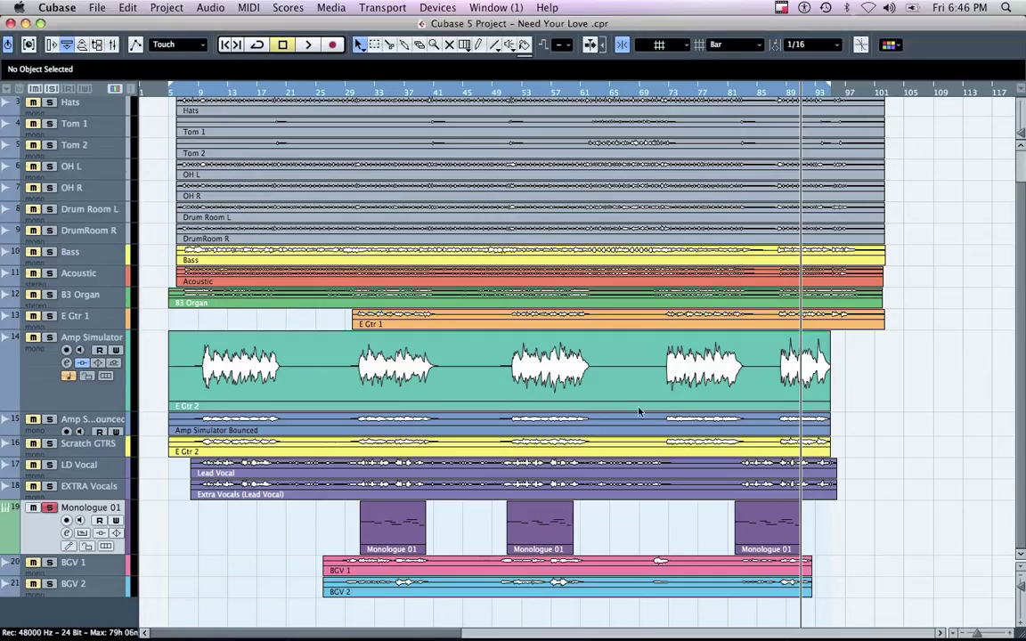
Select the three Monologue 01 parts and set the locators to them with P
drag(832, 524, 342, 529)
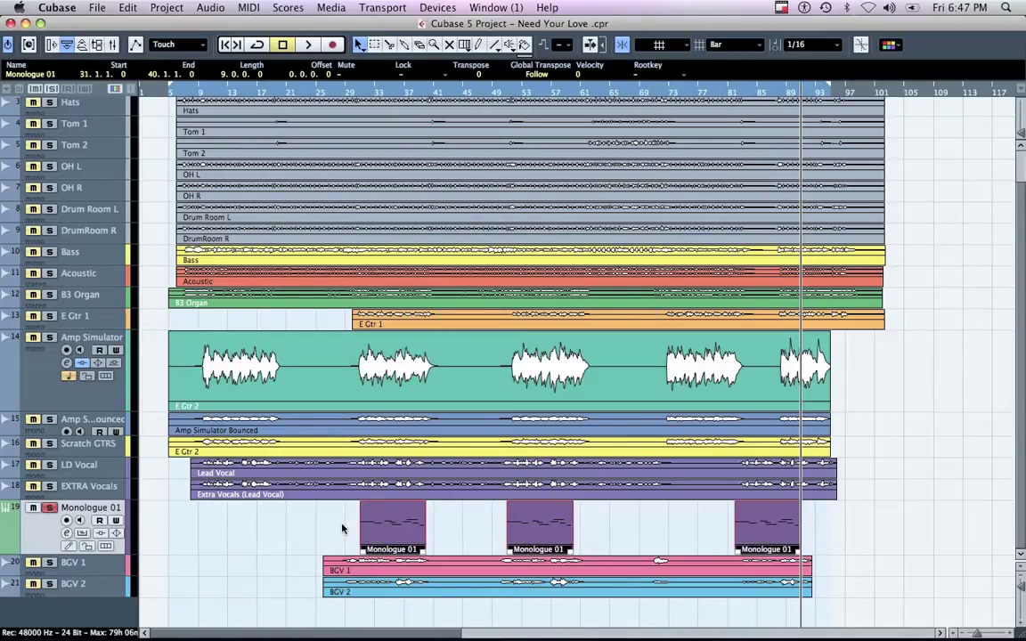
key(p)
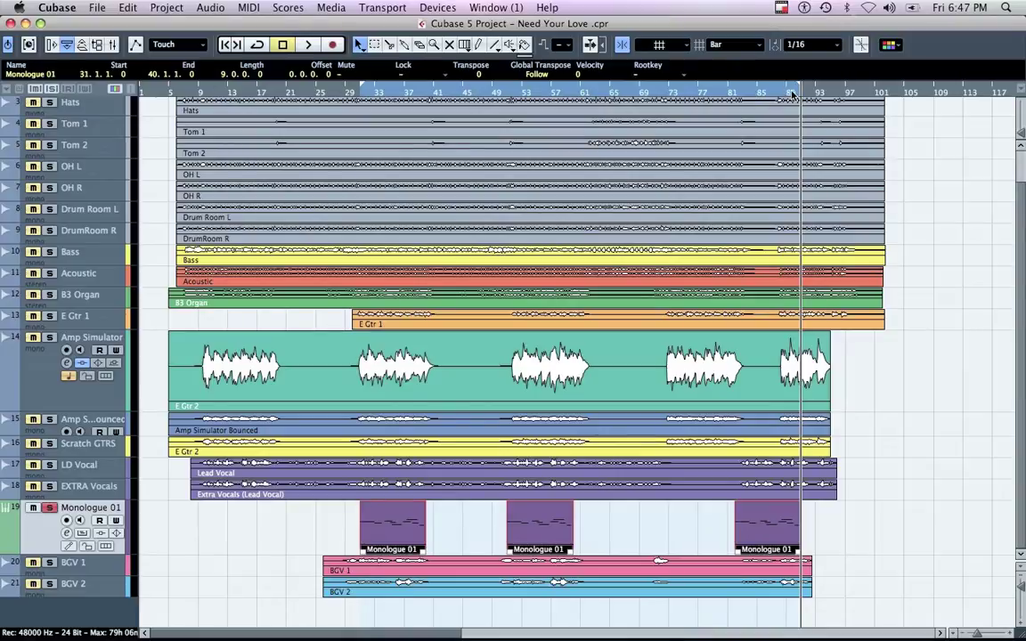
click(92, 8)
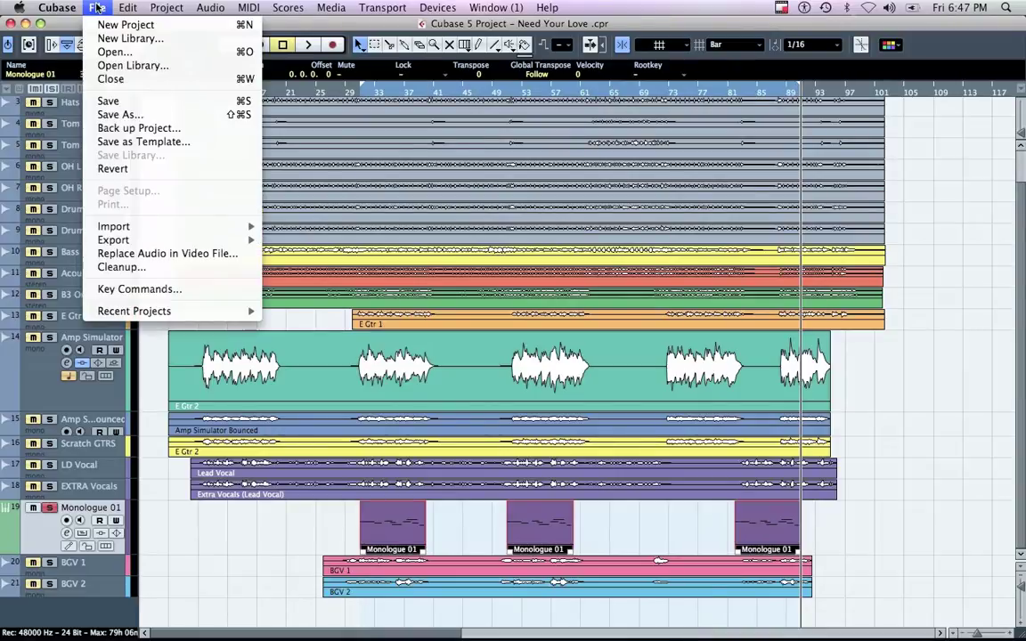
Set the mixdown to Monologue 01 as 'Monologue Bounced', stereo 48 kHz/24-bit WAV, re-imported as a track
mouse_move(192, 243)
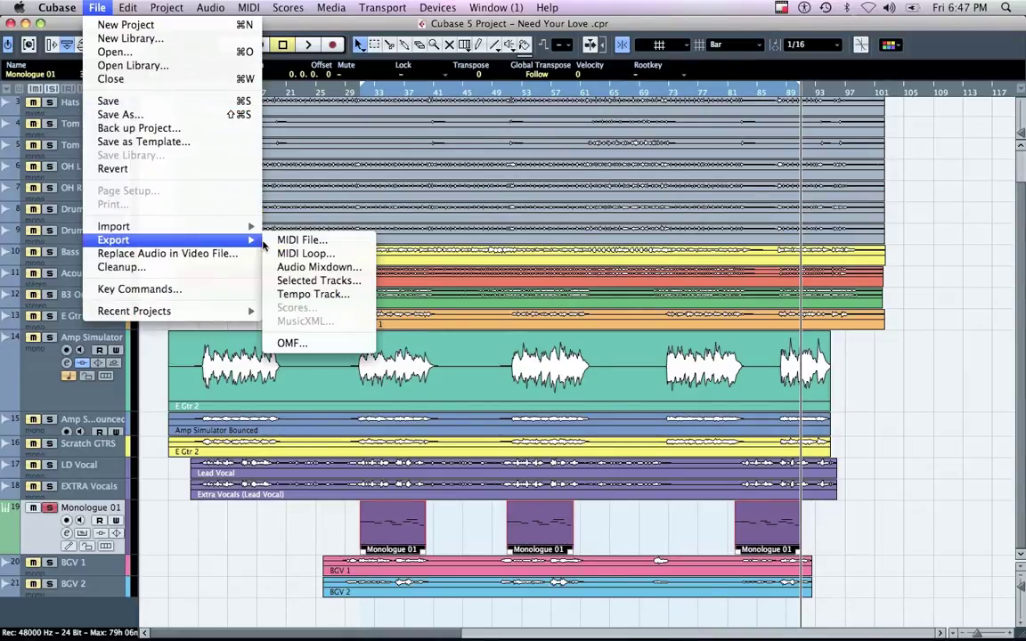
click(295, 266)
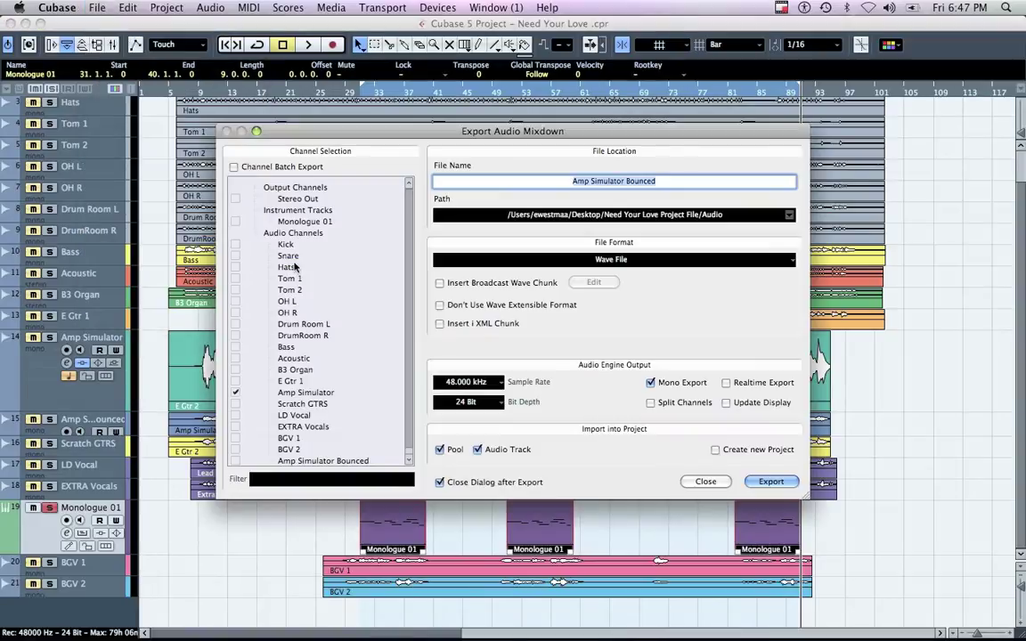
click(235, 222)
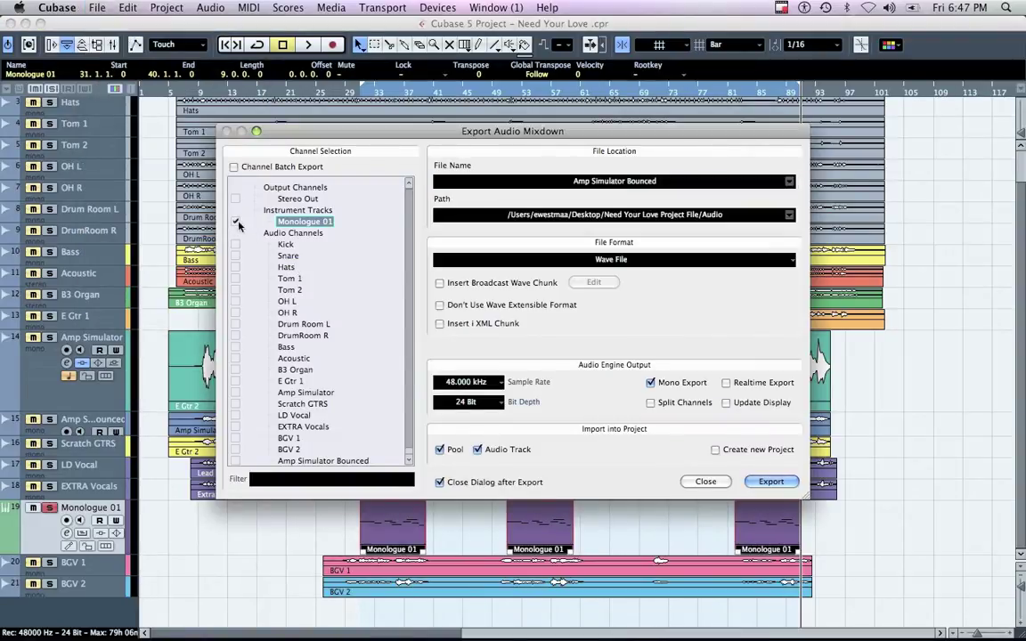
click(641, 182)
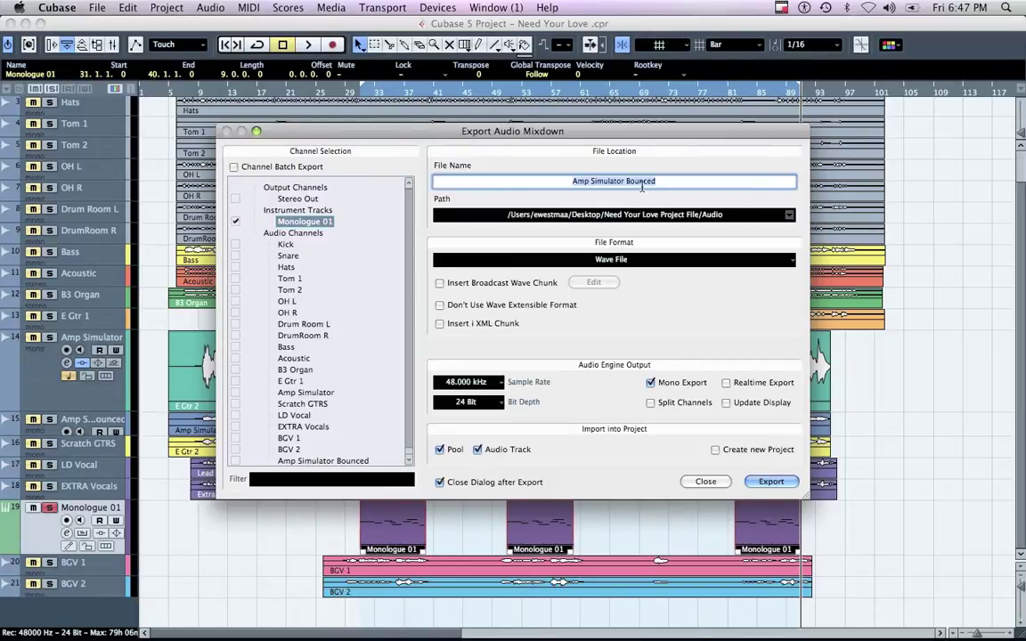
text(Monolo)
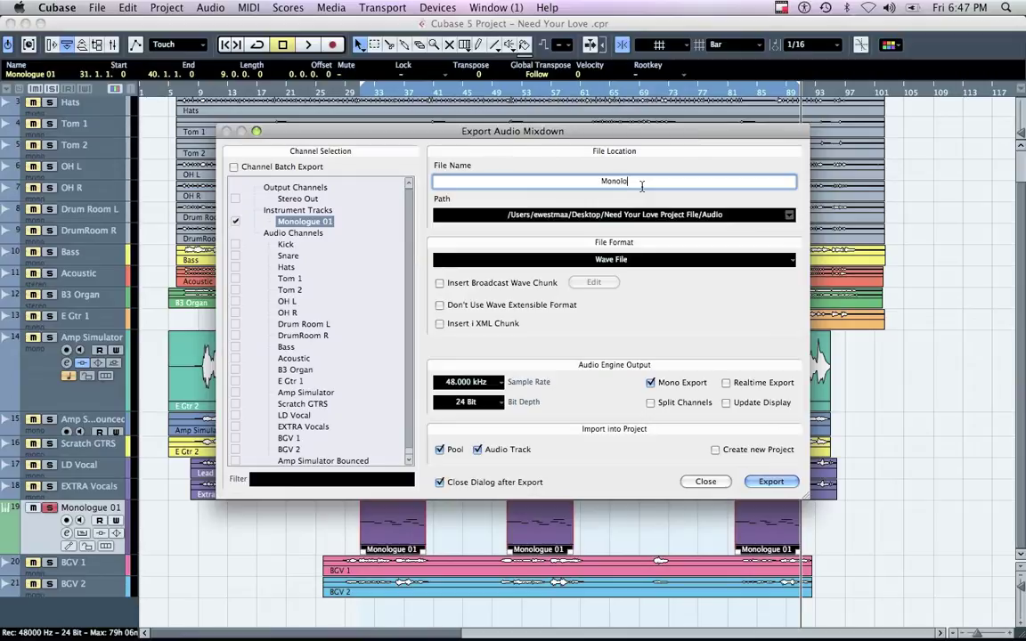
text(gue Bounced)
click(651, 383)
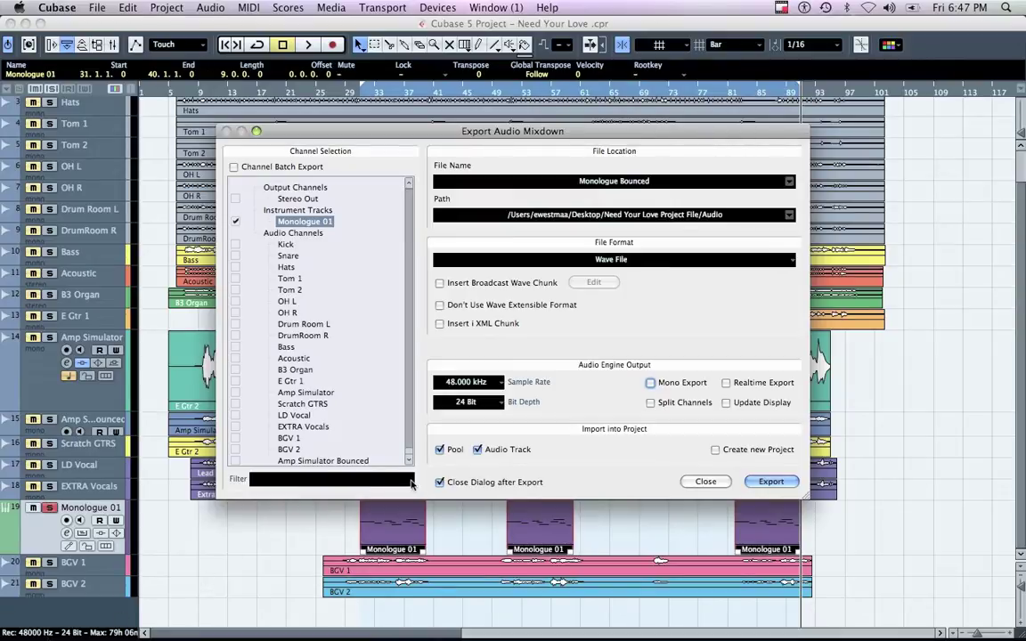
click(477, 451)
Export the Monologue Bounced mixdown, accept the import, and move the enlarged track beneath Monologue 01
click(771, 481)
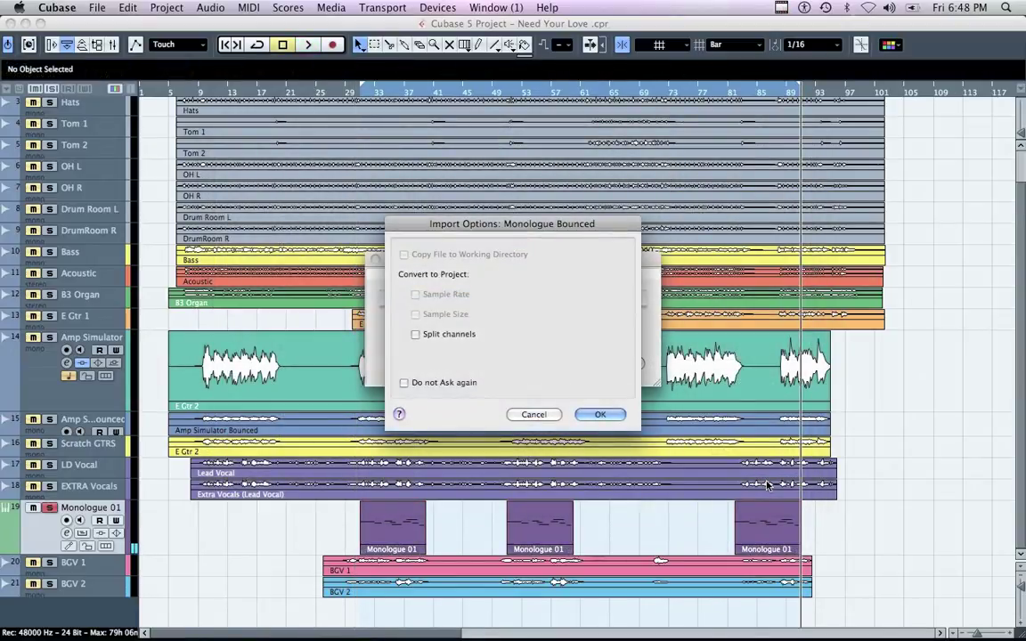
click(604, 414)
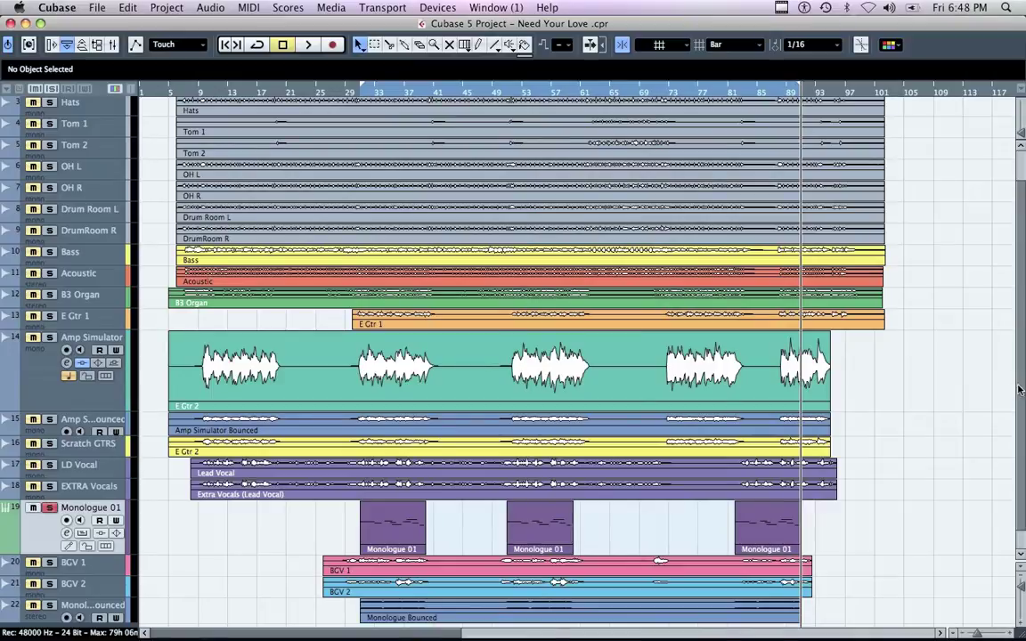
scroll(1022, 394, down, 1)
scroll(1022, 394, down, 1)
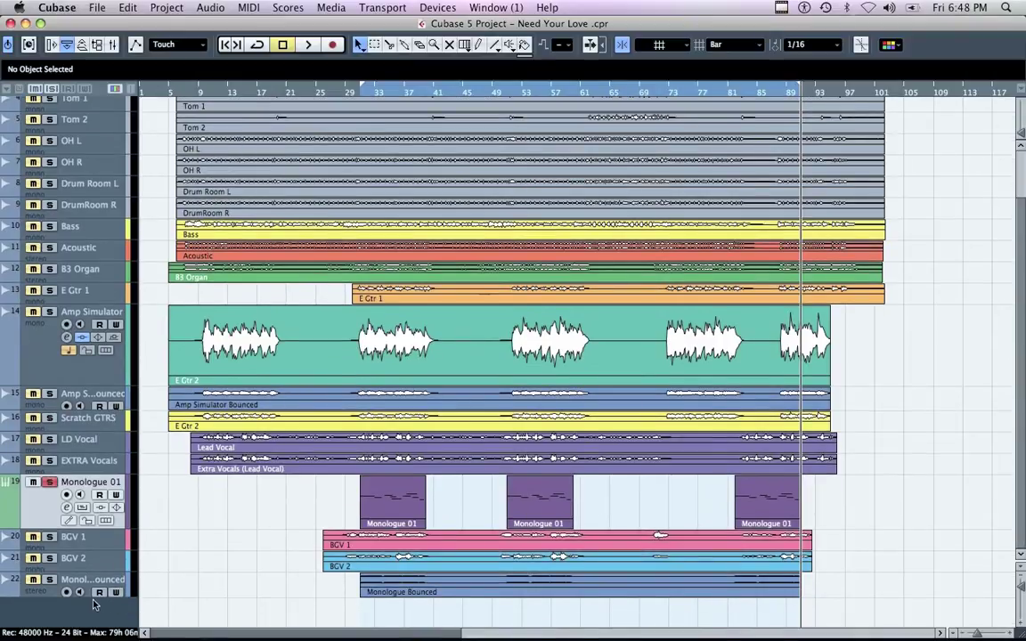
drag(87, 595, 83, 636)
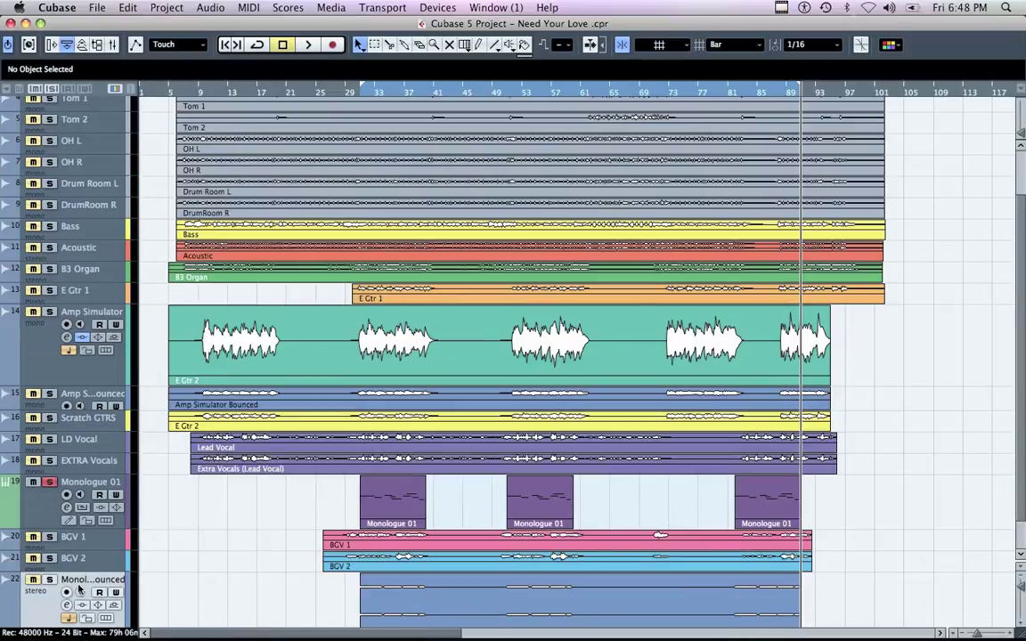
drag(84, 583, 85, 537)
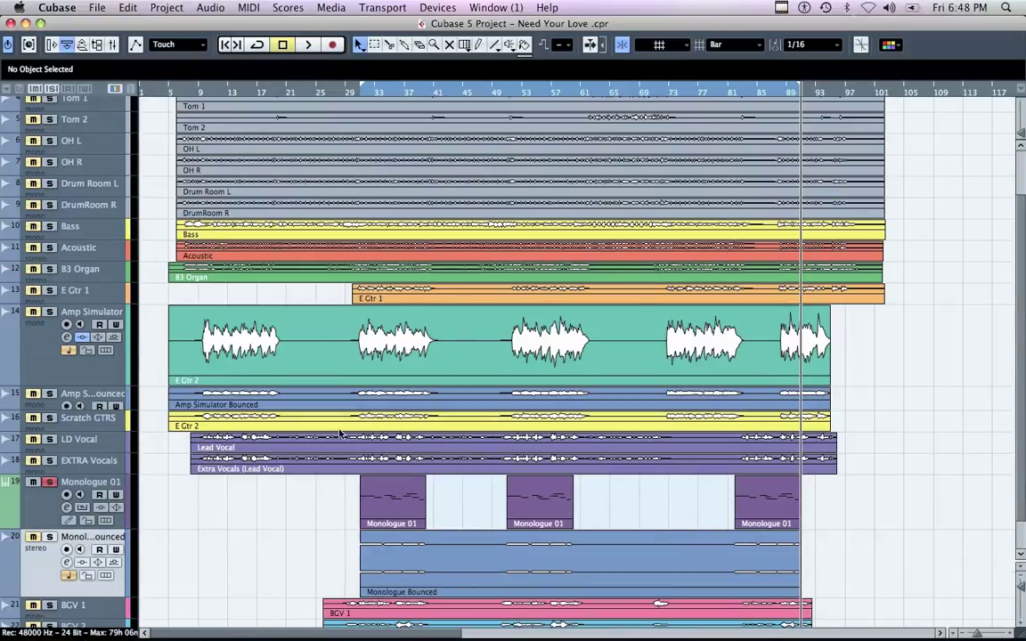
scroll(917, 333, down, 2)
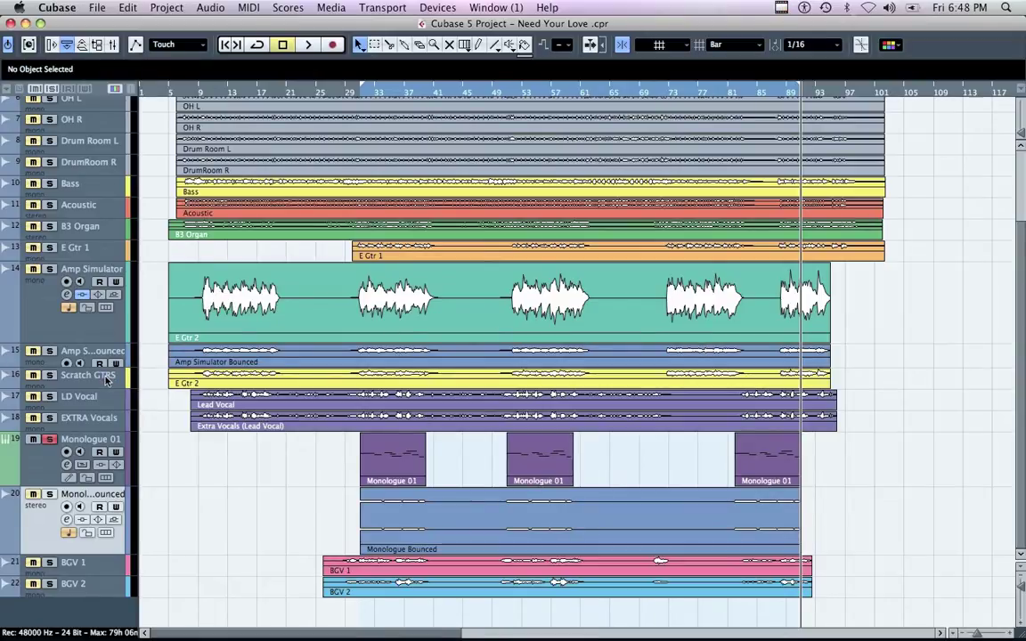
Remove the Amp Simulator and Scratch GTRS tracks
right_click(39, 322)
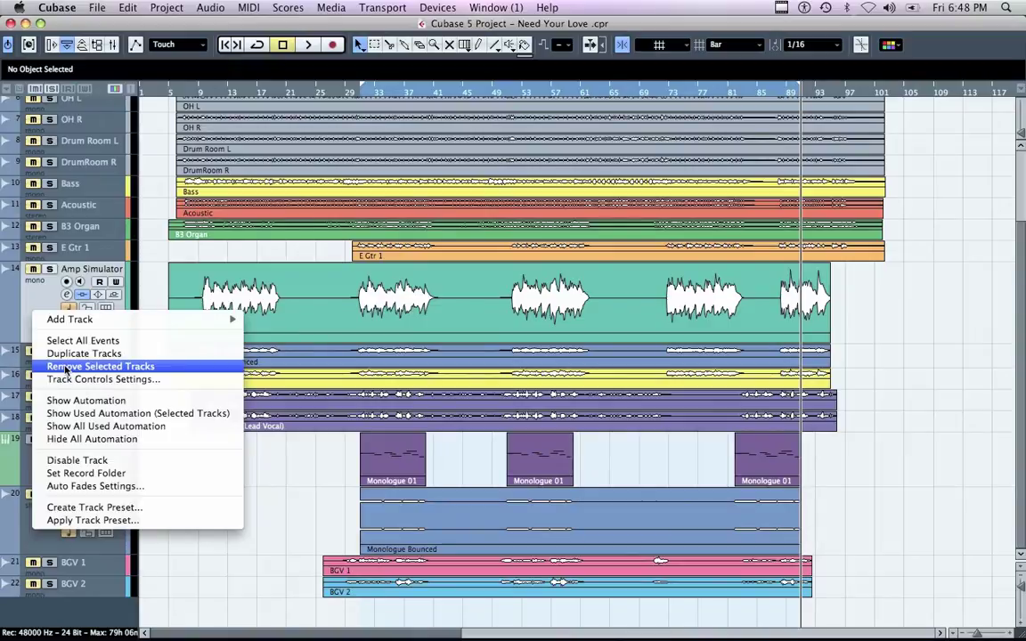
click(66, 367)
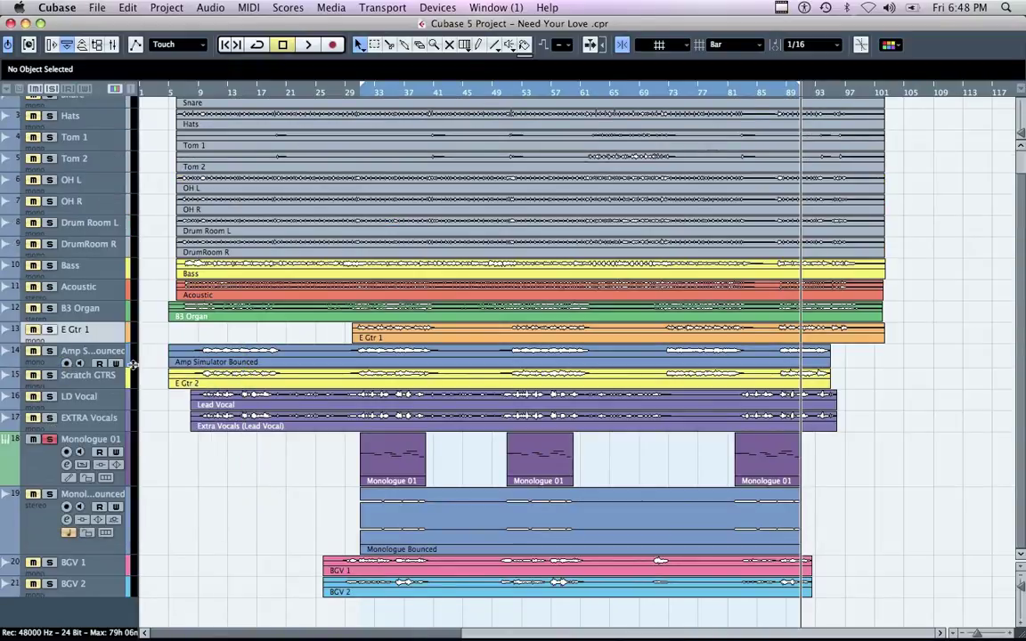
click(101, 382)
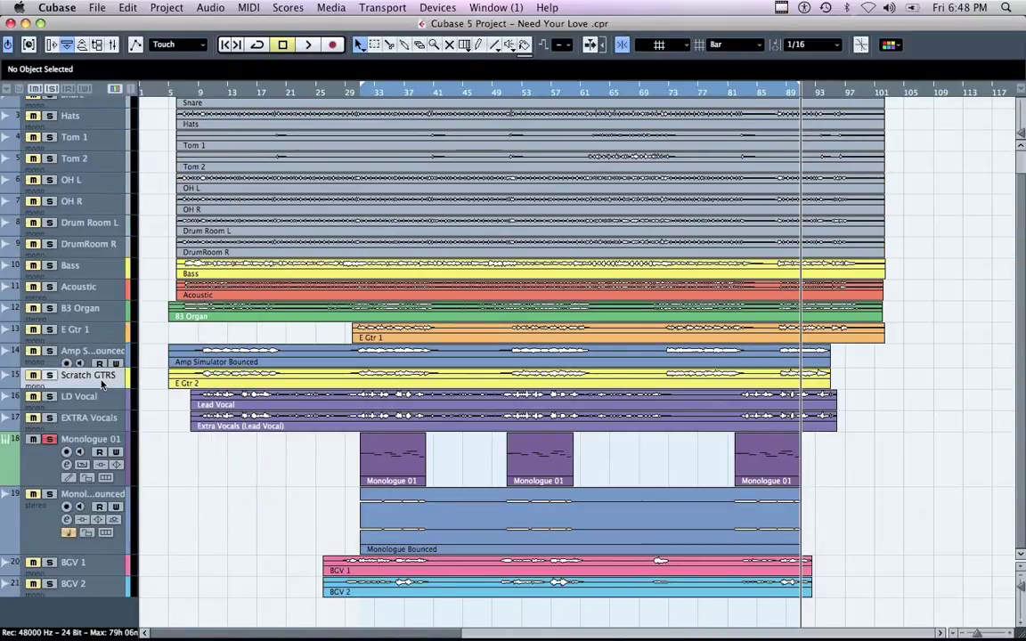
right_click(101, 382)
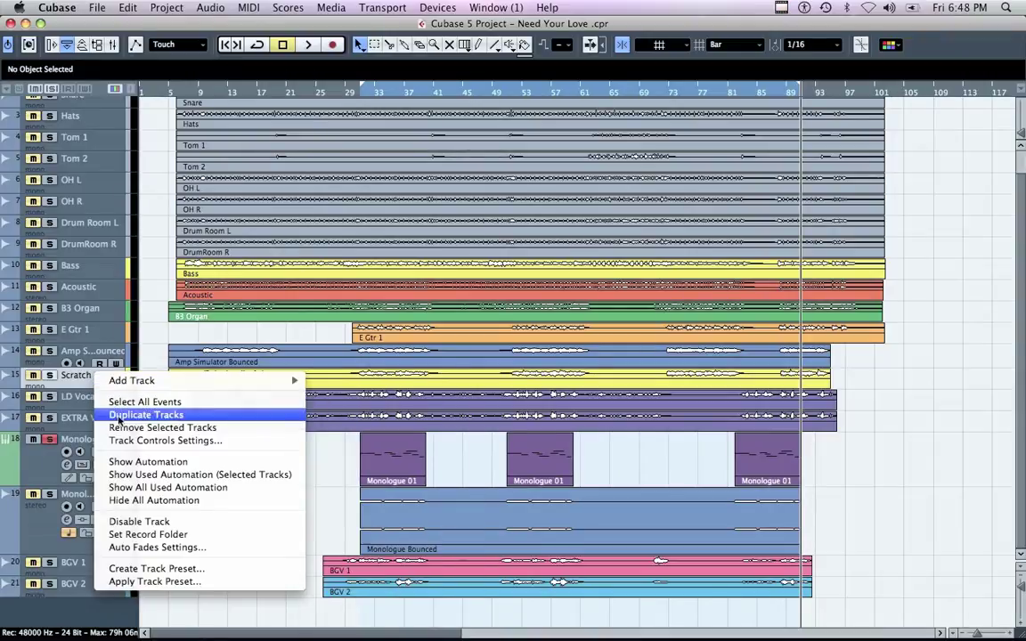
click(121, 428)
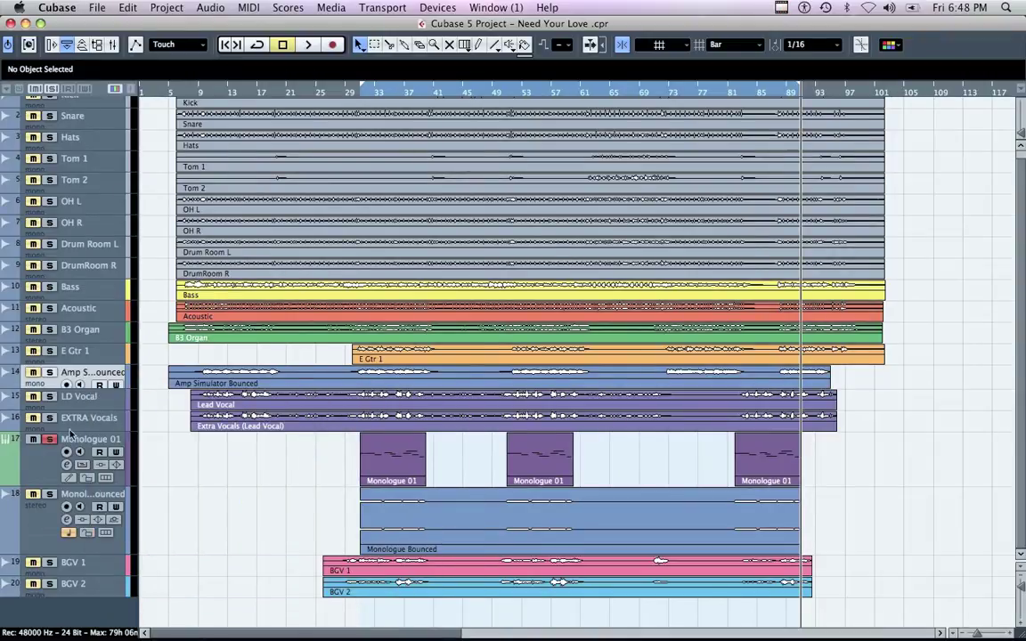
Un-solo Monologue 01, then remove the EXTRA Vocals and Monologue 01 tracks
click(50, 441)
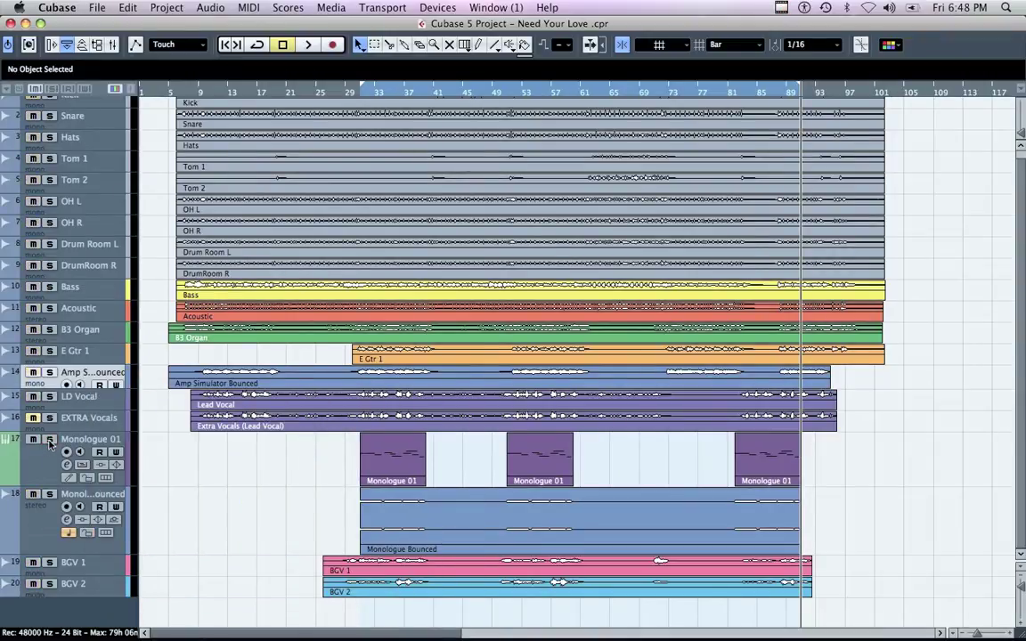
right_click(101, 426)
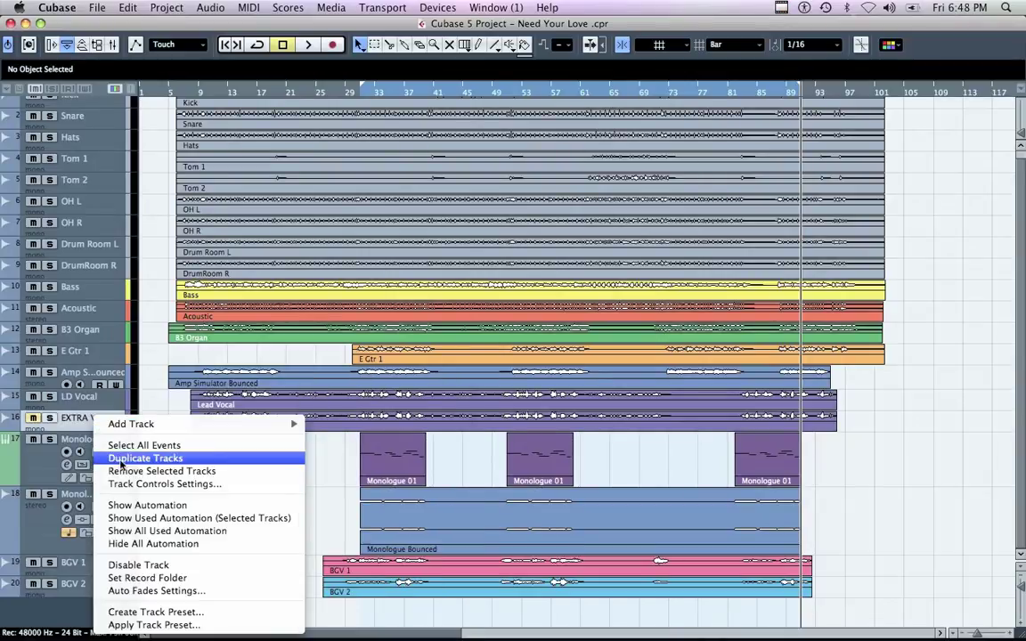
click(120, 471)
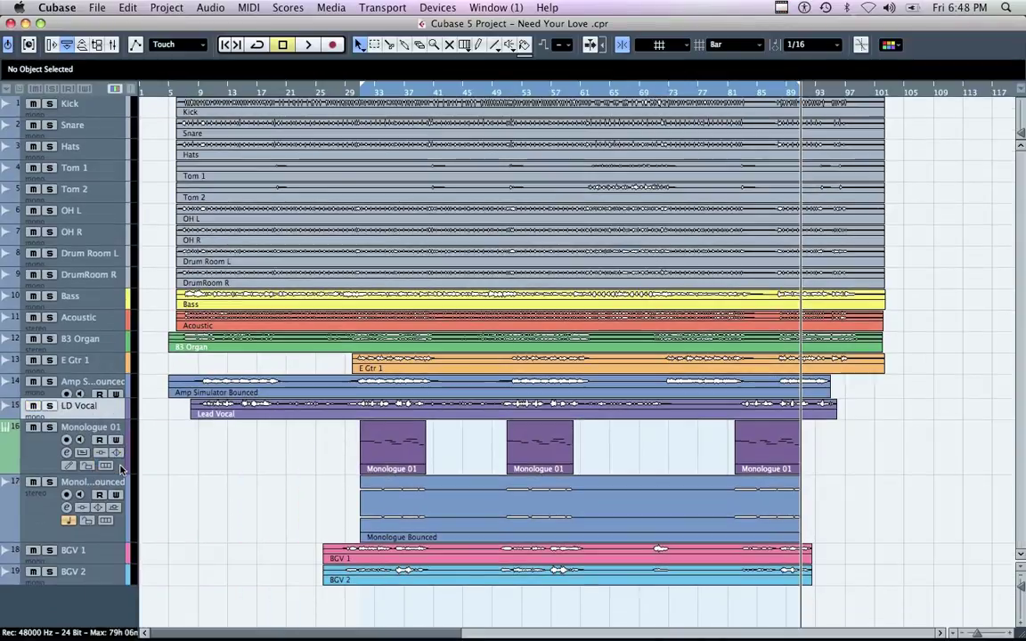
right_click(47, 455)
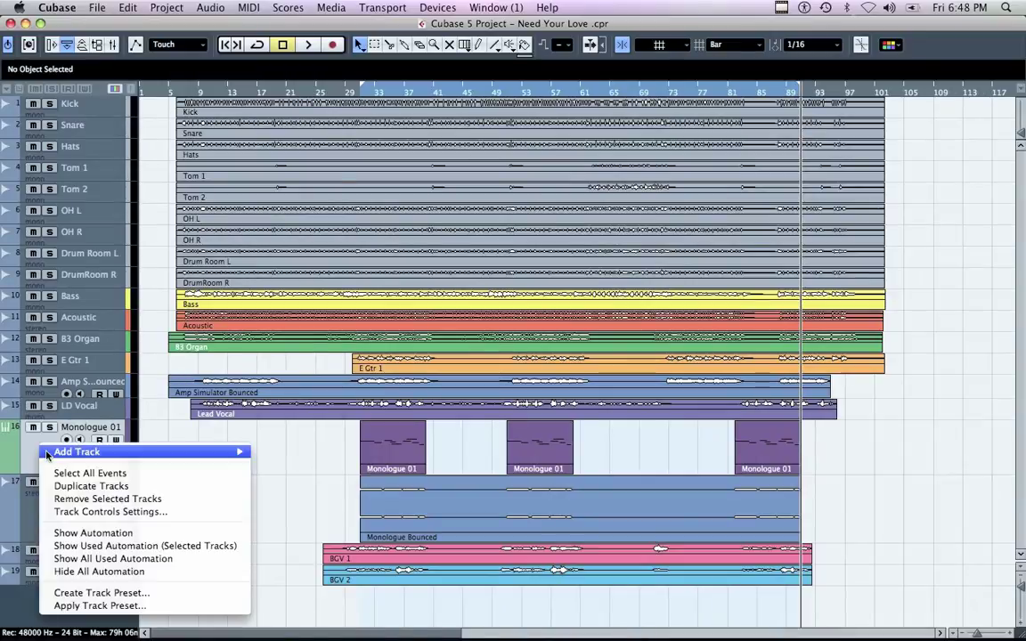
click(75, 498)
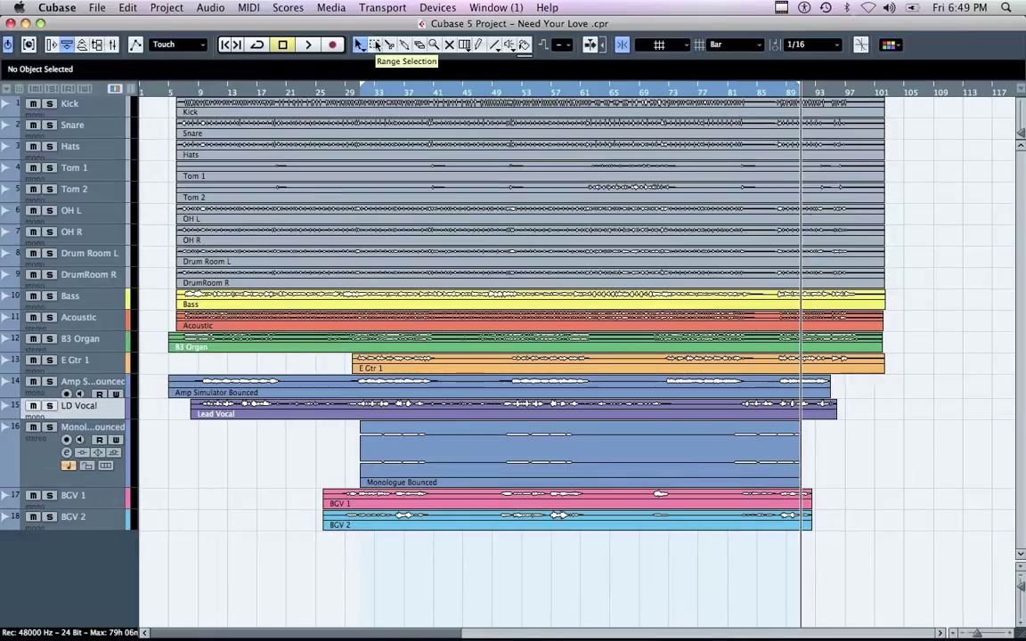
Switch to the Range Selection tool, zoom out over the arrangement, and bring up Edit > Select
click(374, 44)
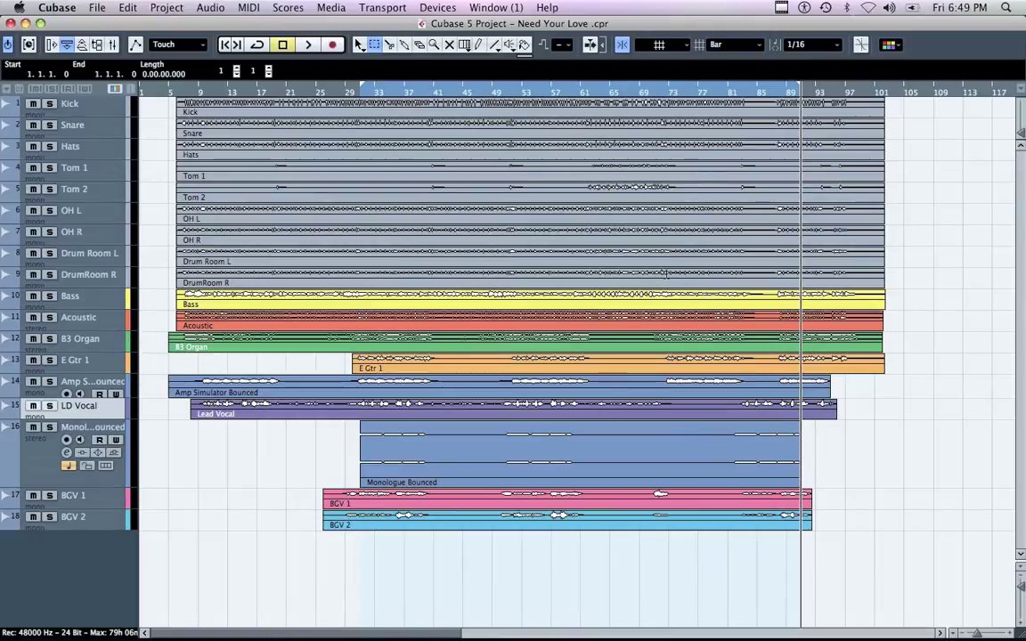
key(g)
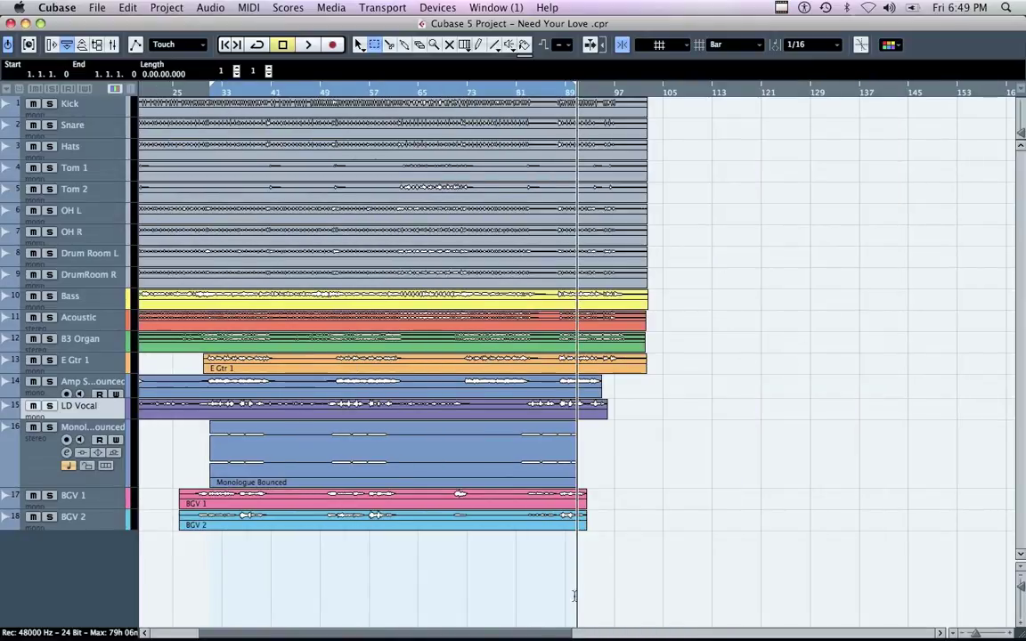
scroll(869, 411, left, 5)
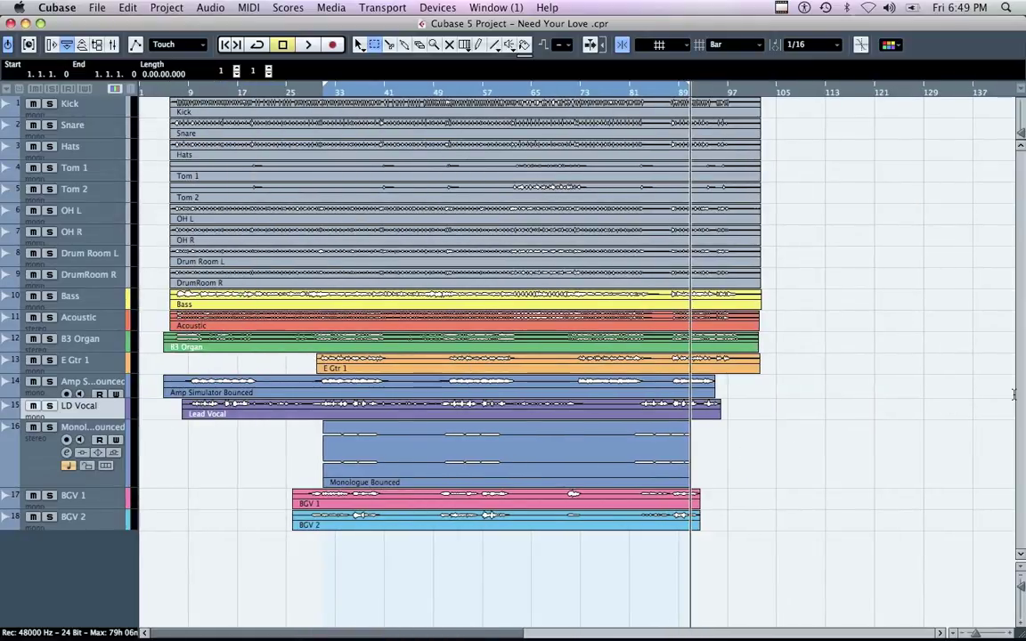
click(127, 9)
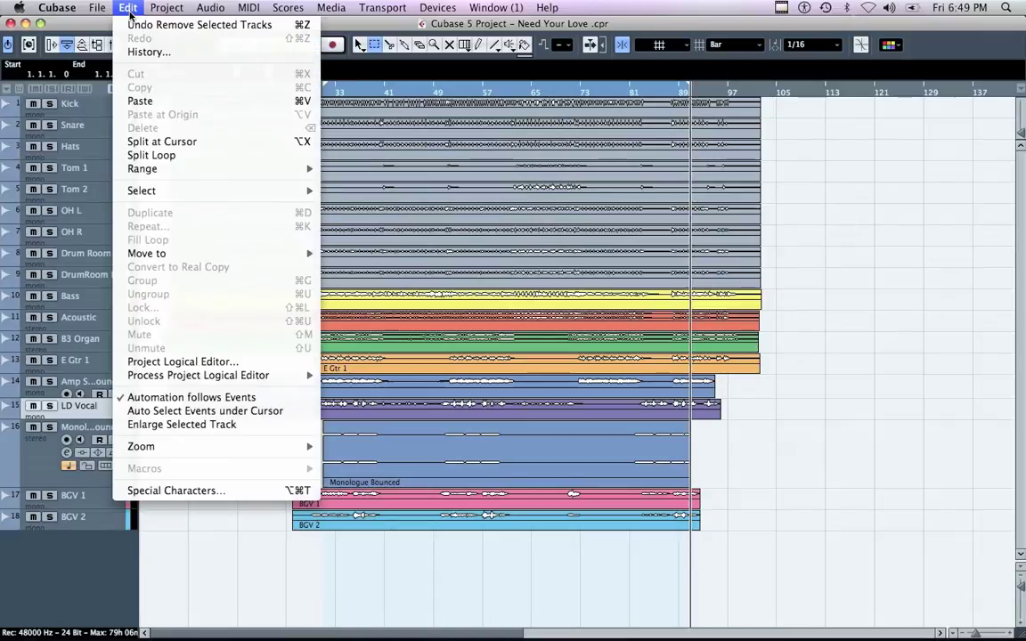
mouse_move(220, 190)
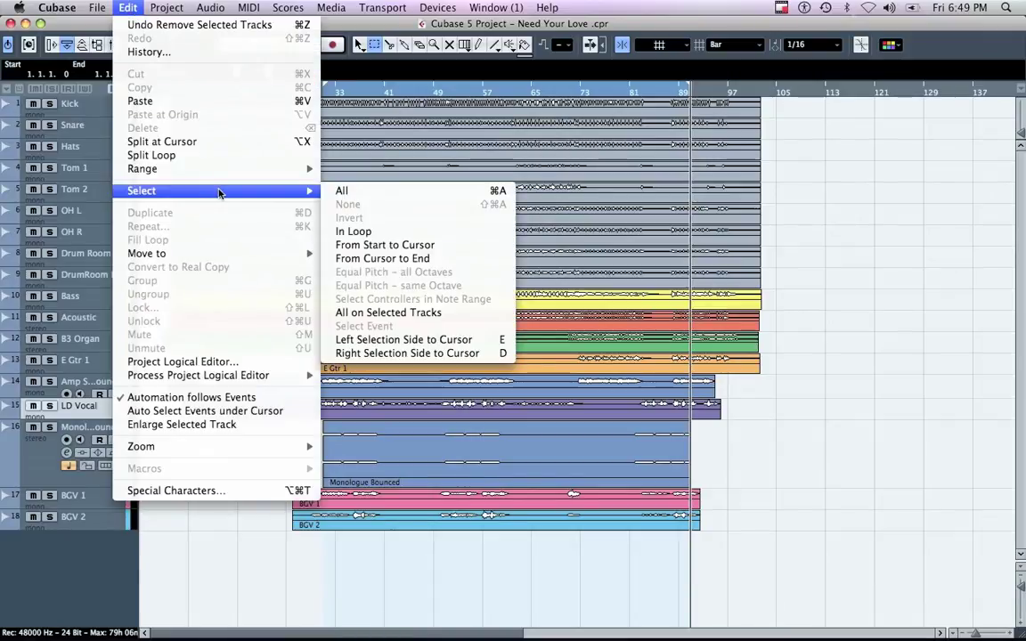
Select all events across every track and extend the range's left edge back to bar 1
click(343, 191)
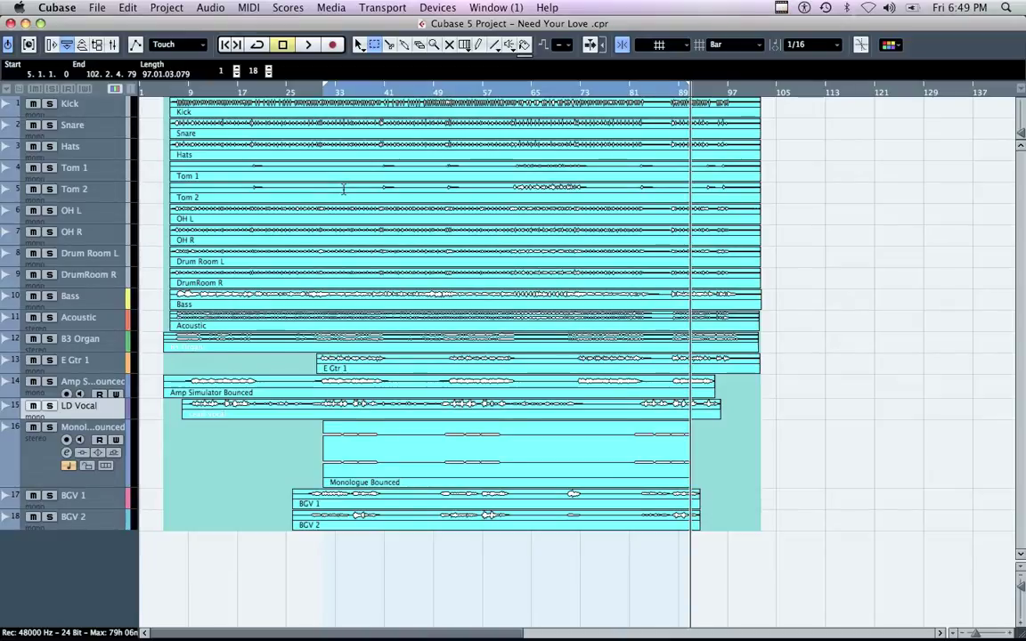
key(h)
key(h)
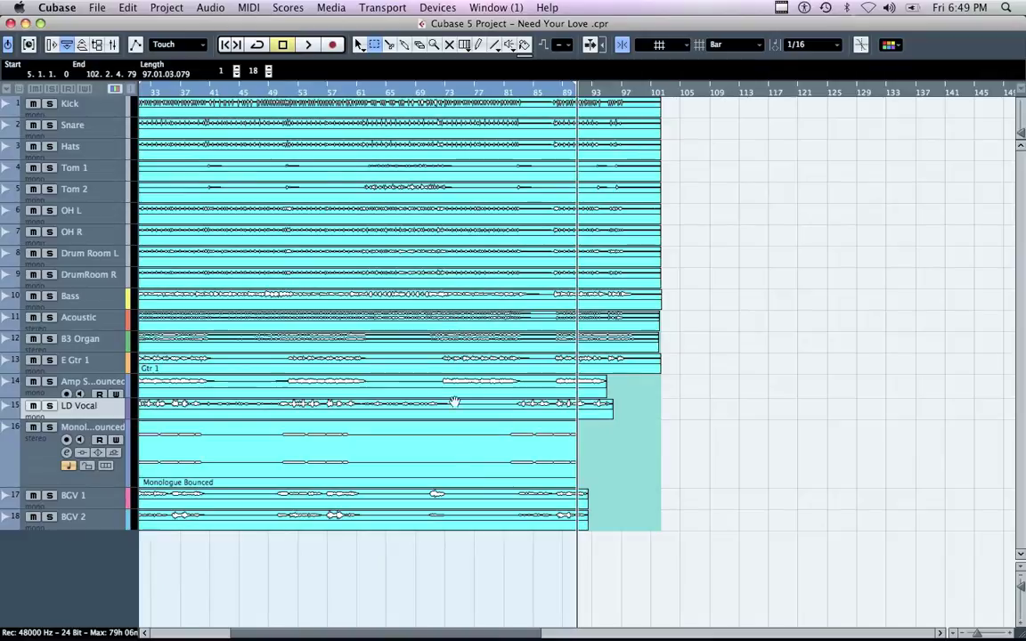
key(h)
drag(426, 632, 286, 632)
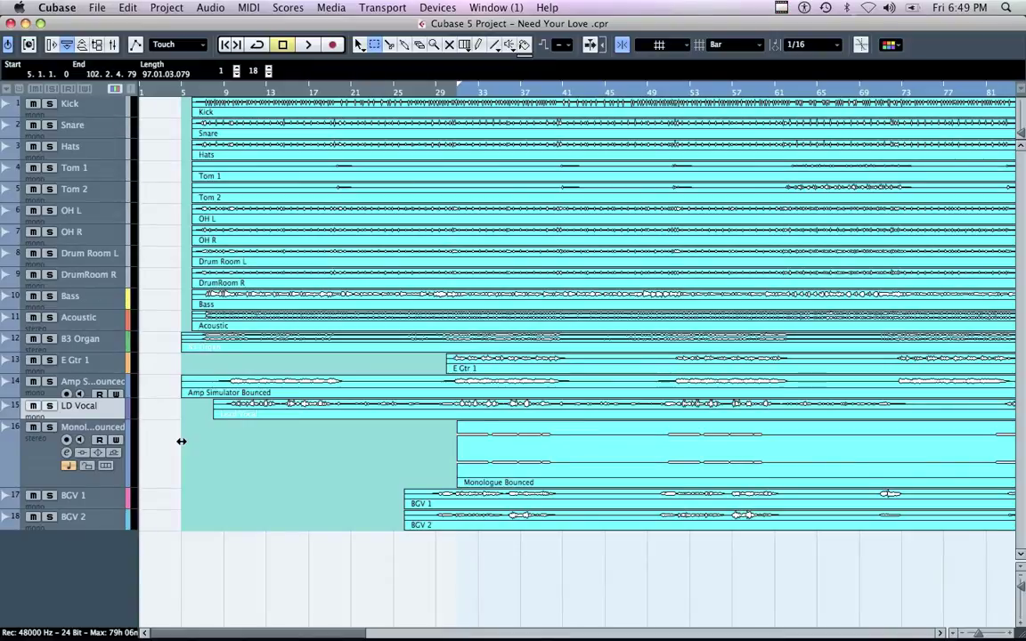
drag(181, 441, 142, 441)
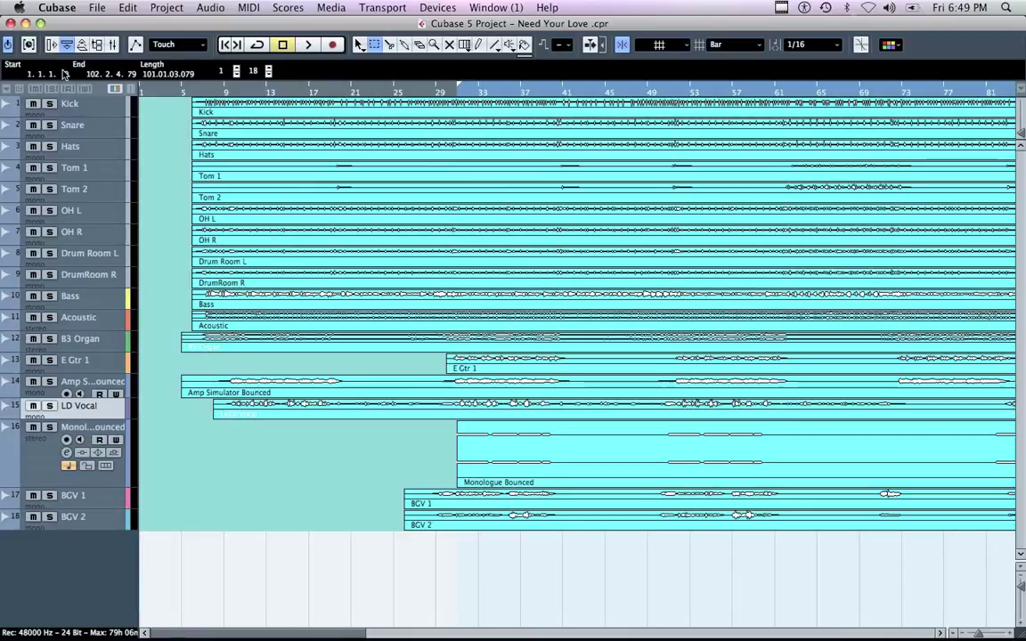
Zoom out to view the whole selected range, from 1.1.1.0 to 102.2.4.79
drag(206, 97, 380, 169)
key(g)
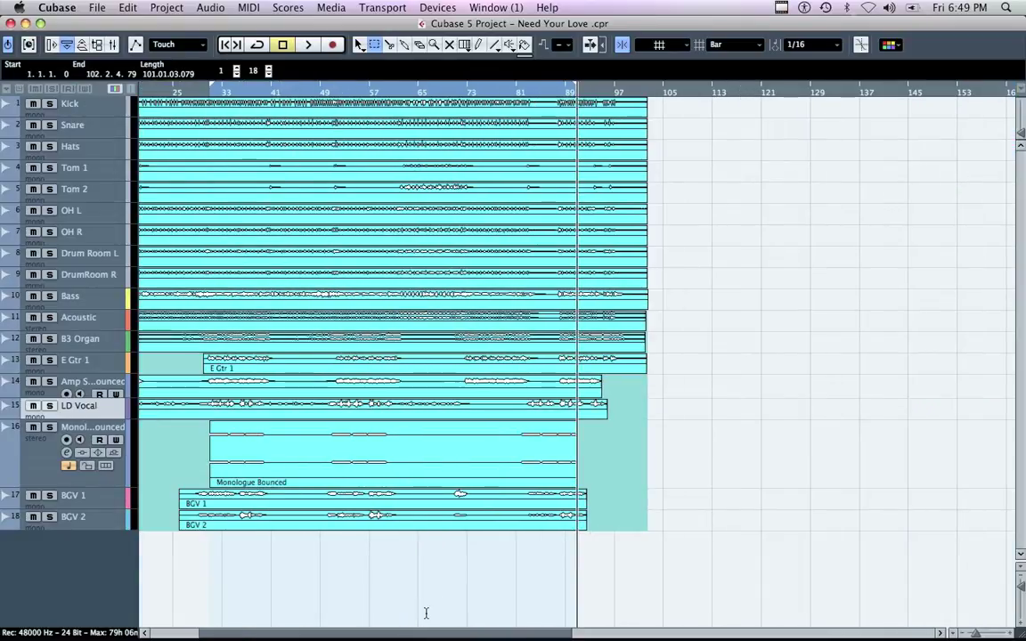
key(g)
drag(417, 634, 393, 635)
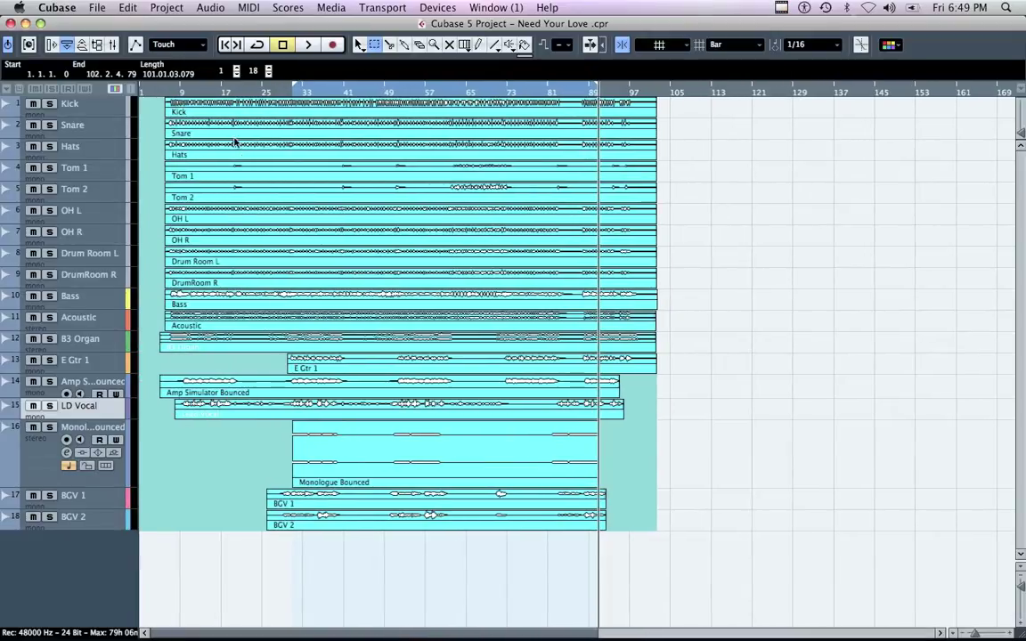
click(211, 8)
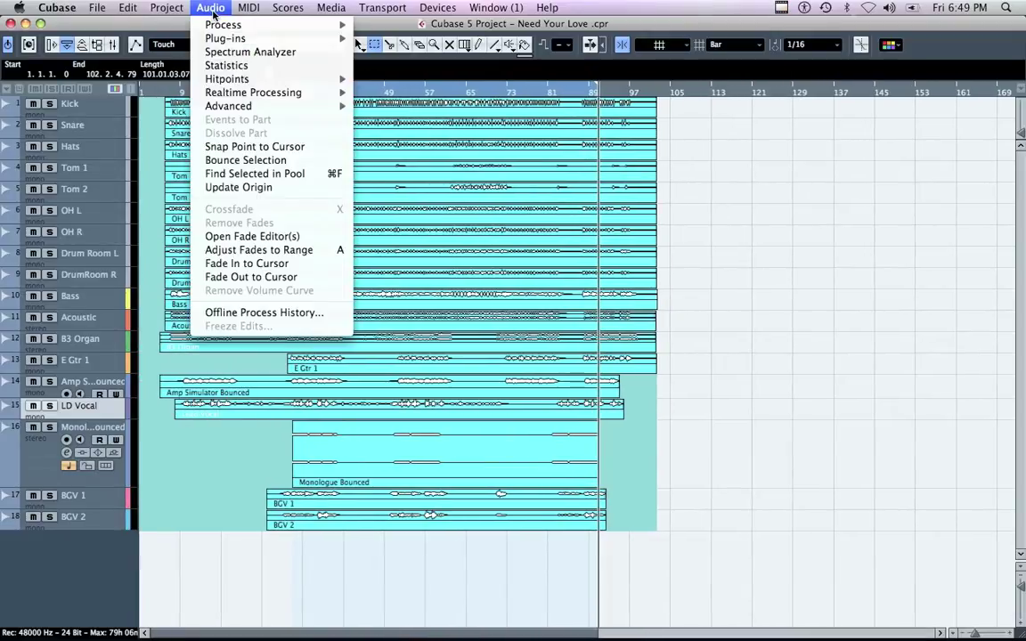
Bounce the selected range, replacing the original events, then minimise Cubase
click(270, 163)
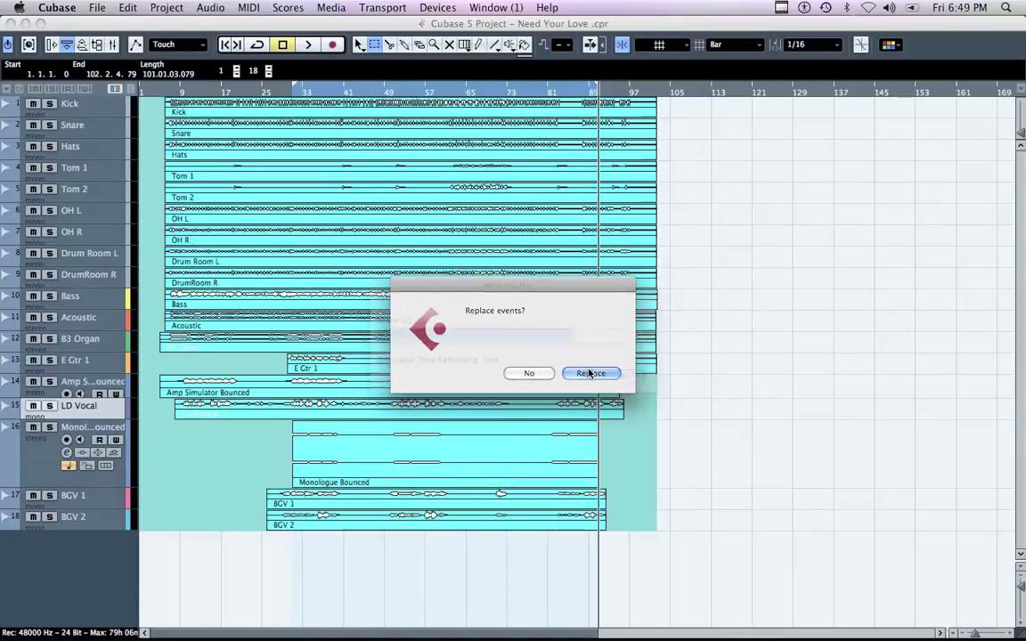
click(589, 373)
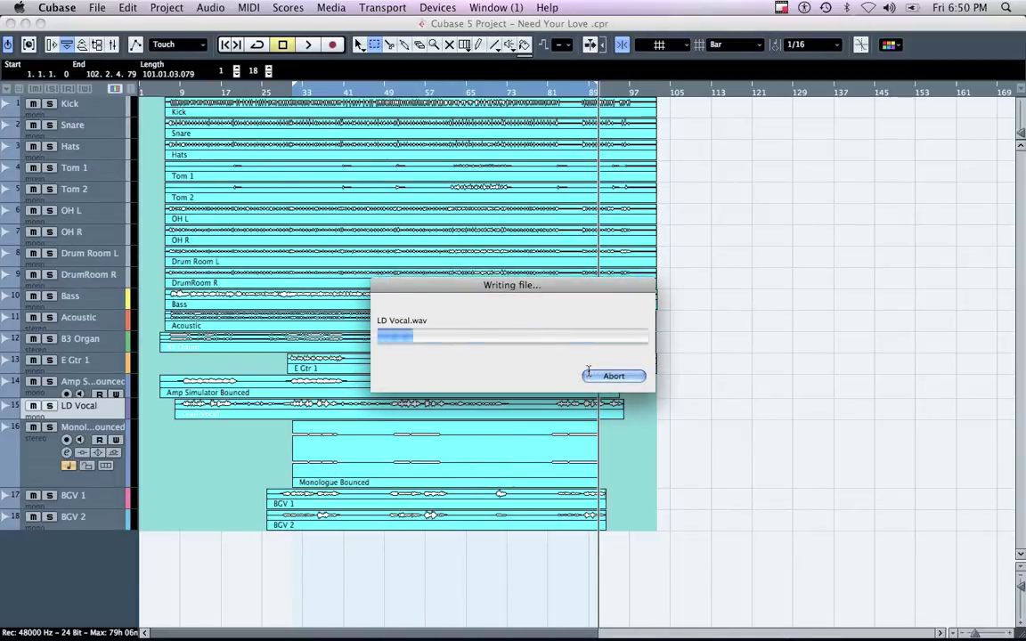
click(24, 23)
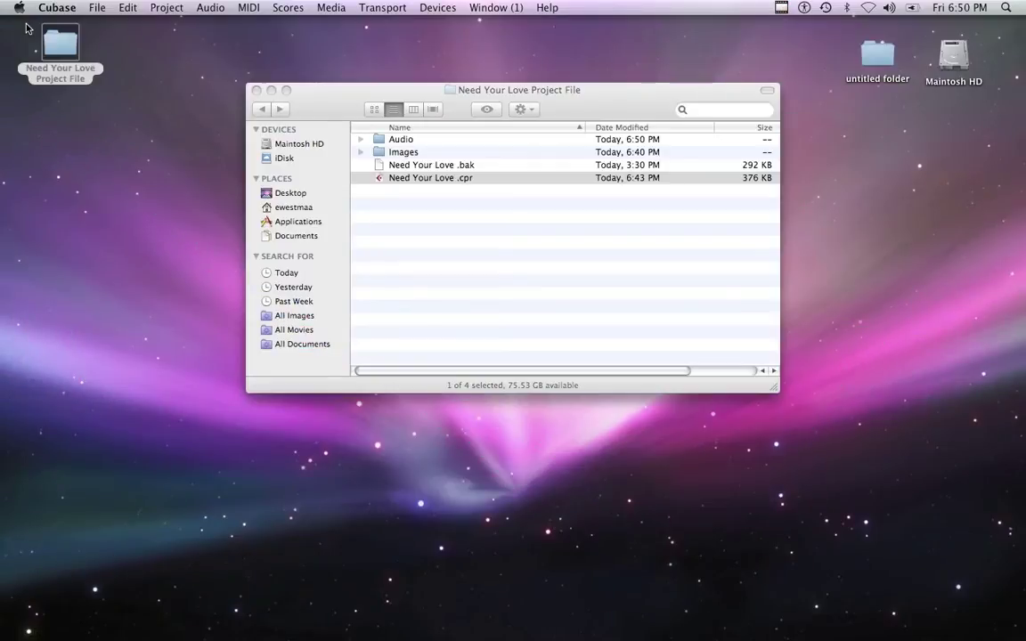
Create a folder named 'Need Your Love Mix 118 Bpm' in the Need Your Love Project File folder
click(408, 238)
right_click(408, 238)
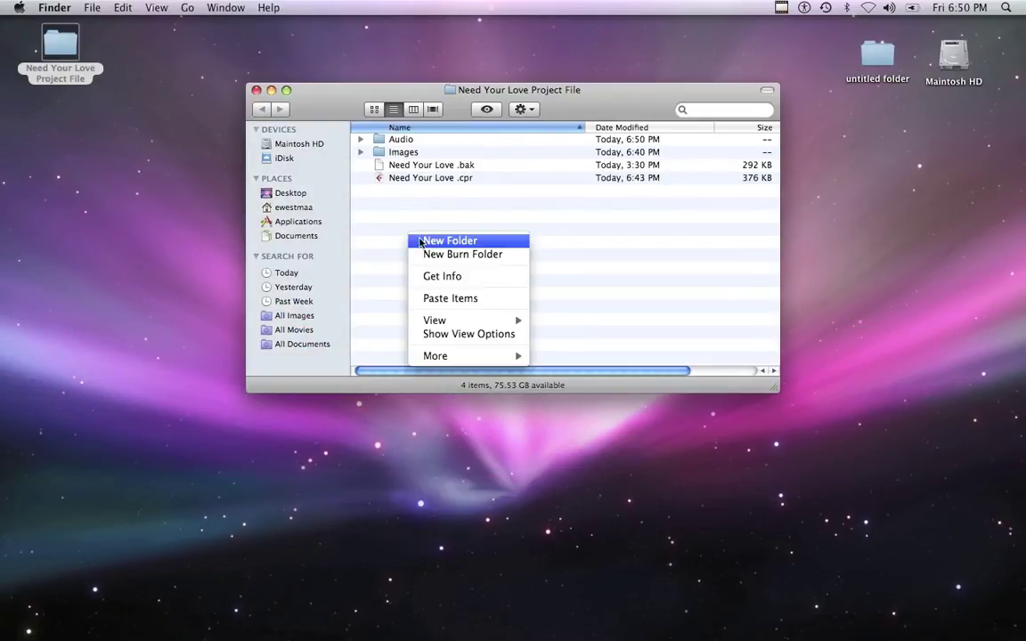
click(420, 242)
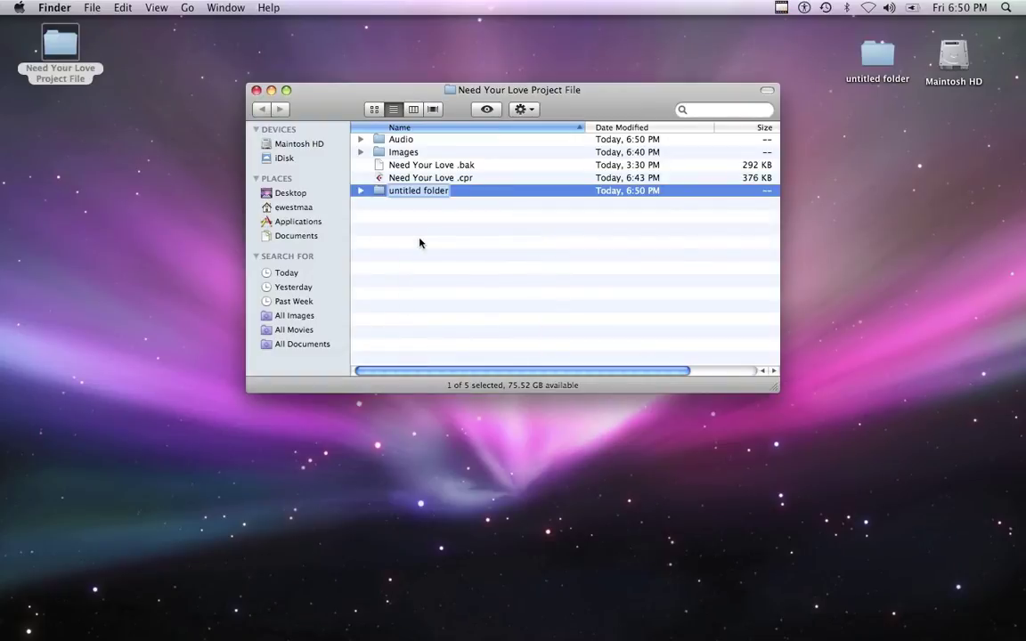
text(Need )
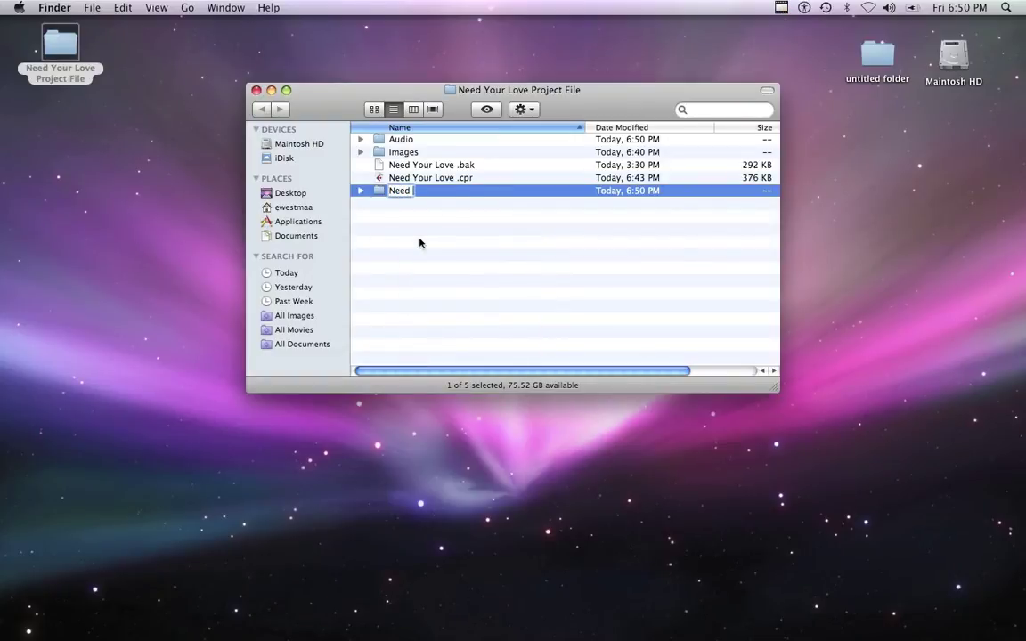
text(Your Love Mi)
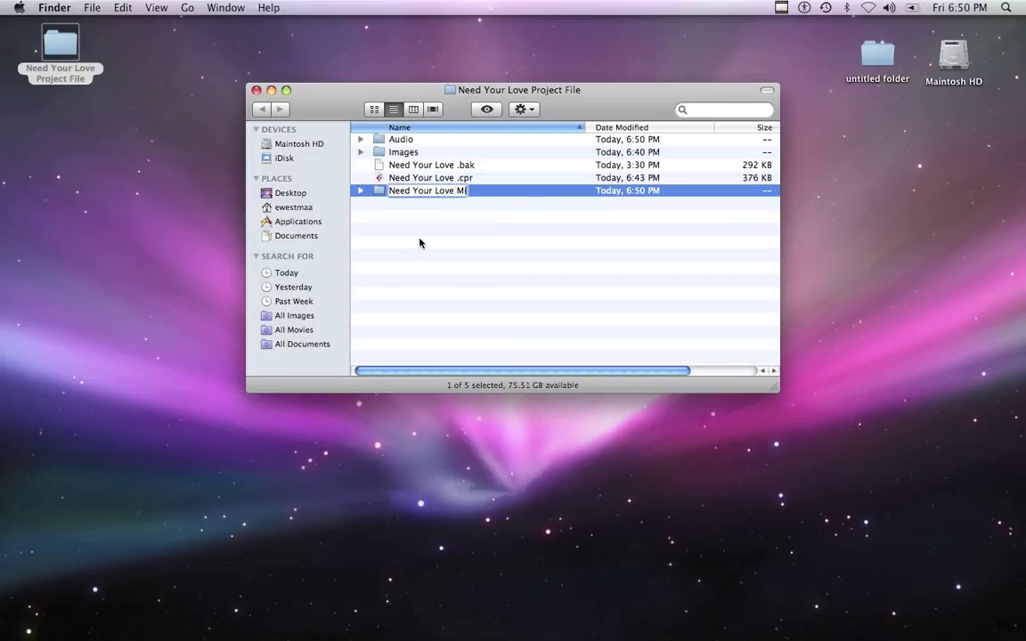
text(x 118 Bpm)
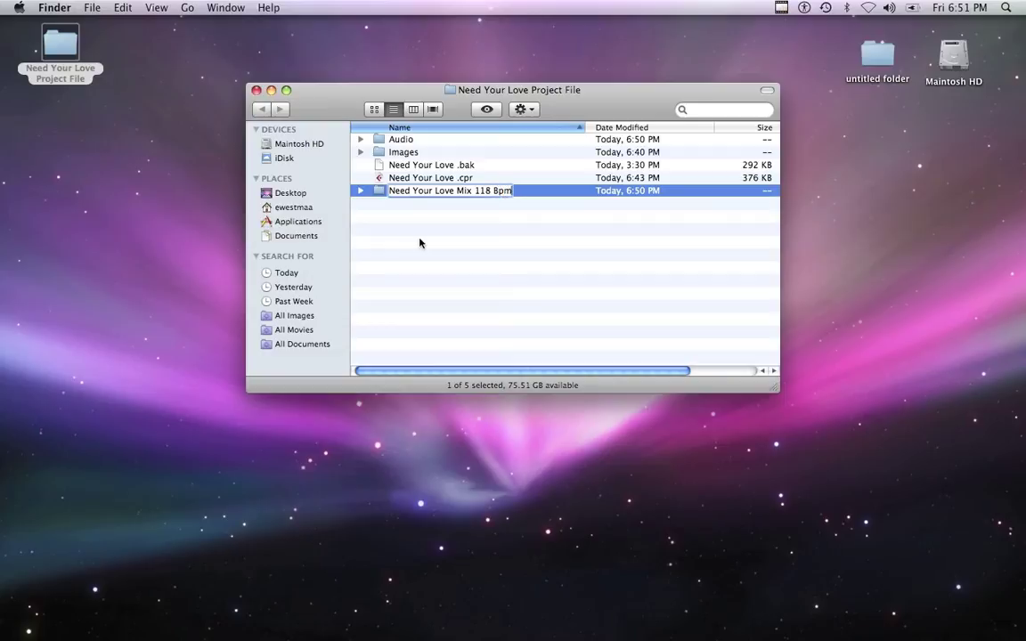
key(Return)
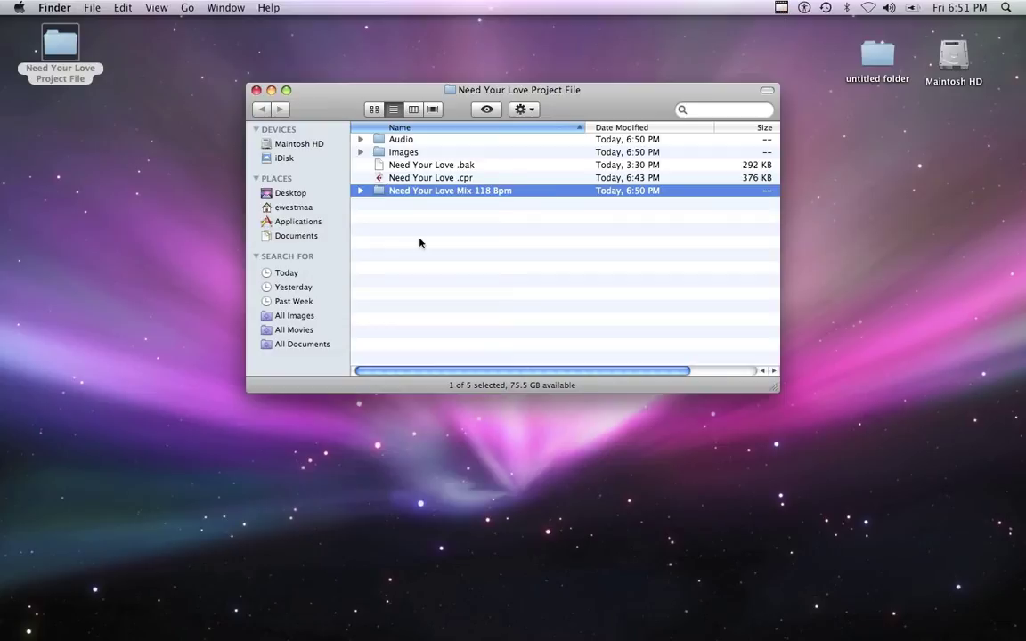
Open the Audio folder, sort by creation date newest first, and select the 20 bounced WAVs
double_click(400, 142)
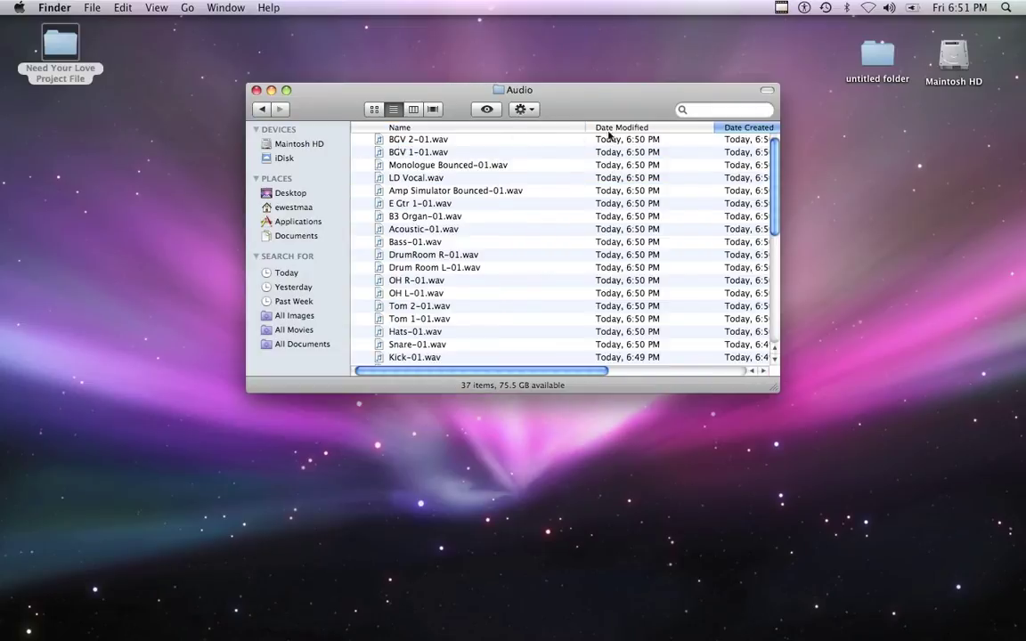
drag(775, 398, 874, 481)
click(781, 128)
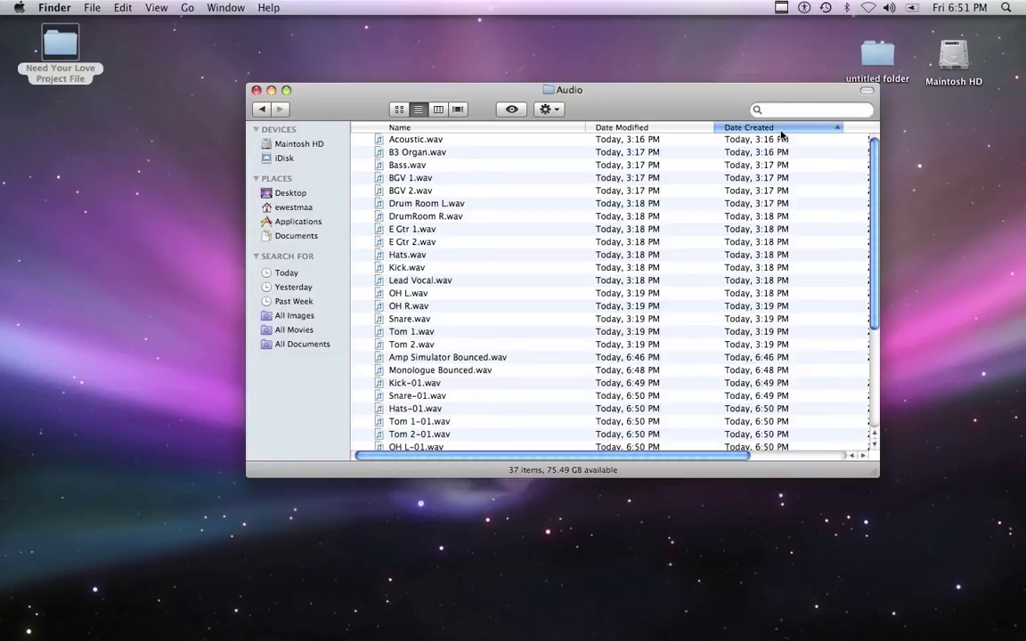
click(780, 131)
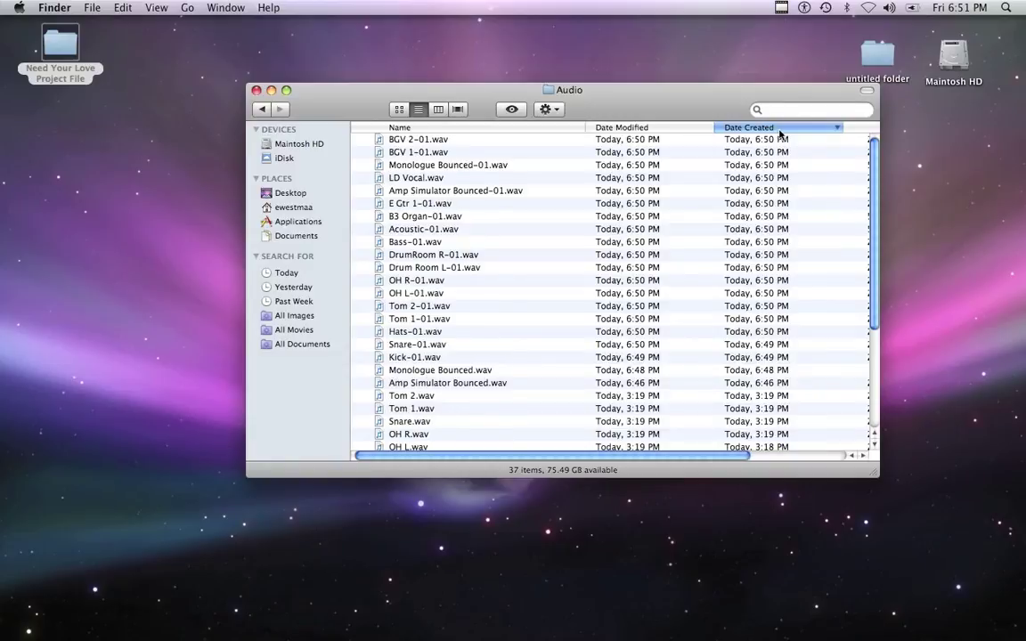
click(436, 141)
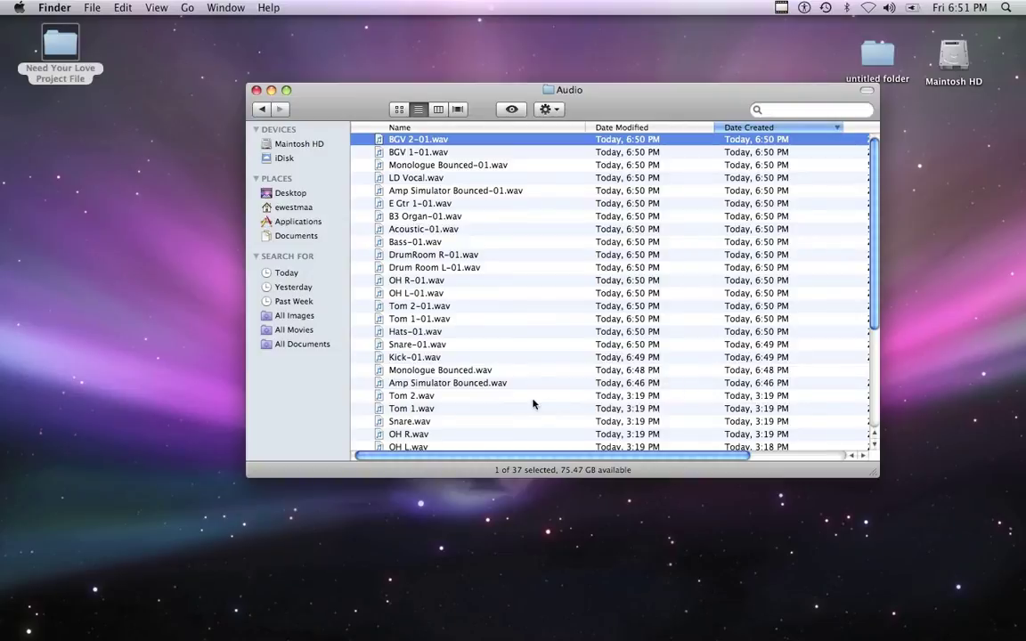
shift+click(460, 384)
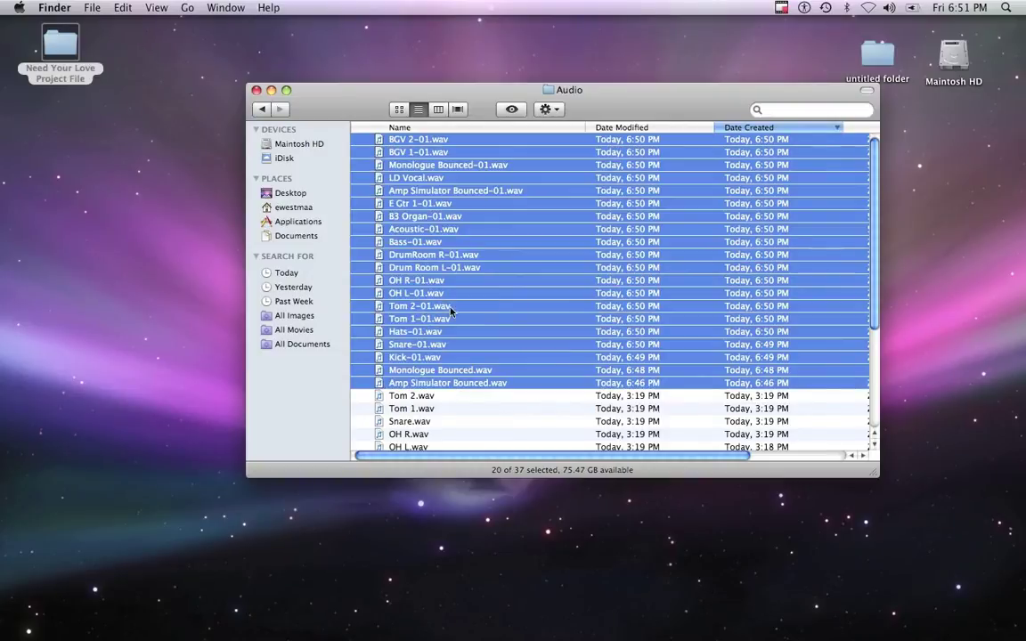
Place the Audio folder window and the Cubase project side by side
drag(610, 87, 312, 79)
click(712, 624)
drag(7, 27, 409, 36)
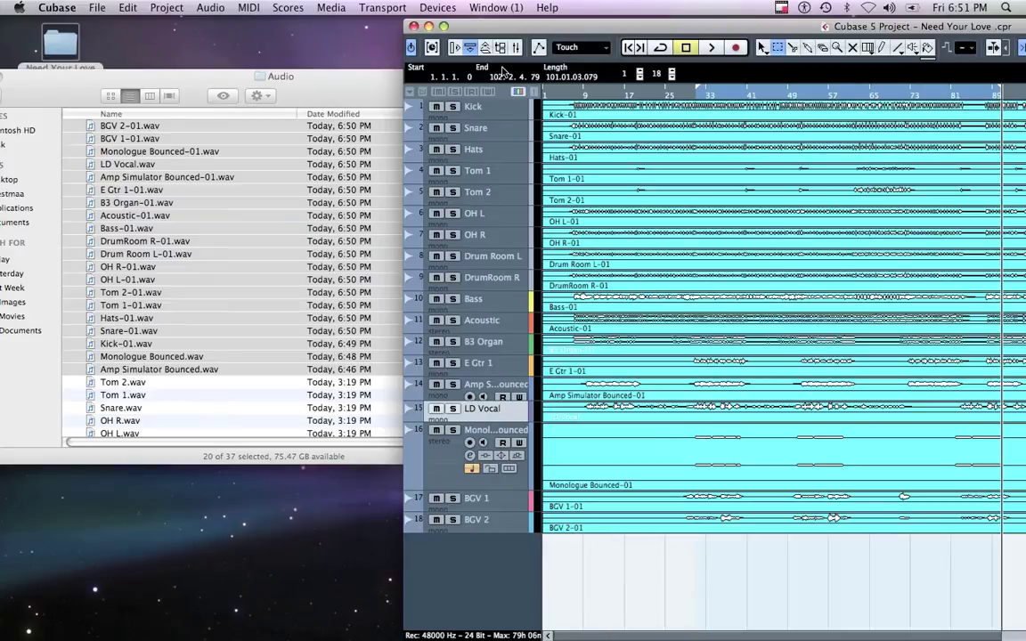
Copy the 20 bounced WAV files, from BGV 2-01.wav onward, in the Audio folder
drag(531, 32, 361, 32)
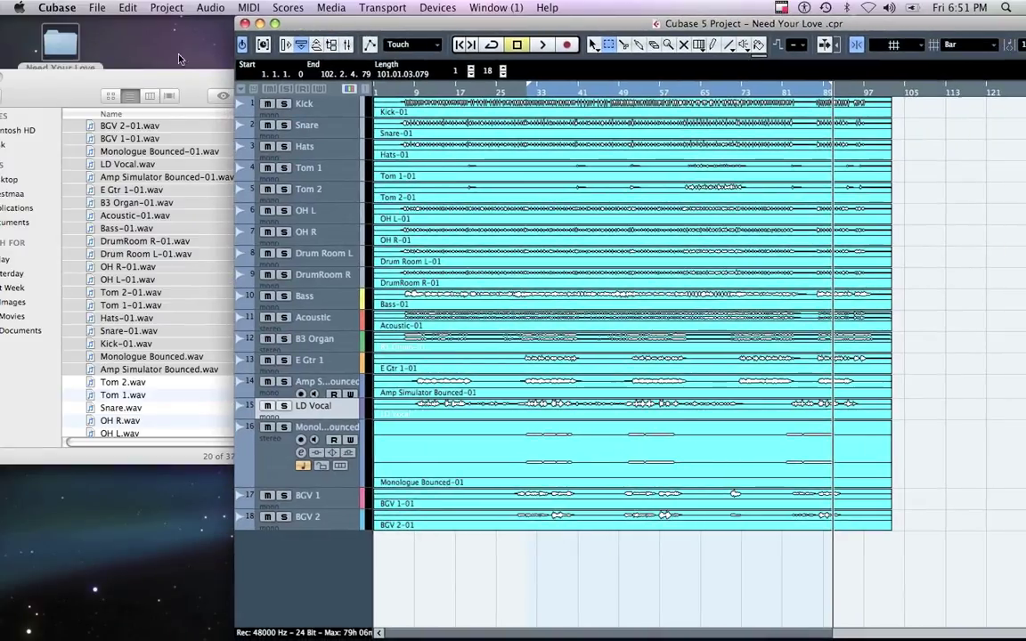
click(168, 72)
right_click(152, 203)
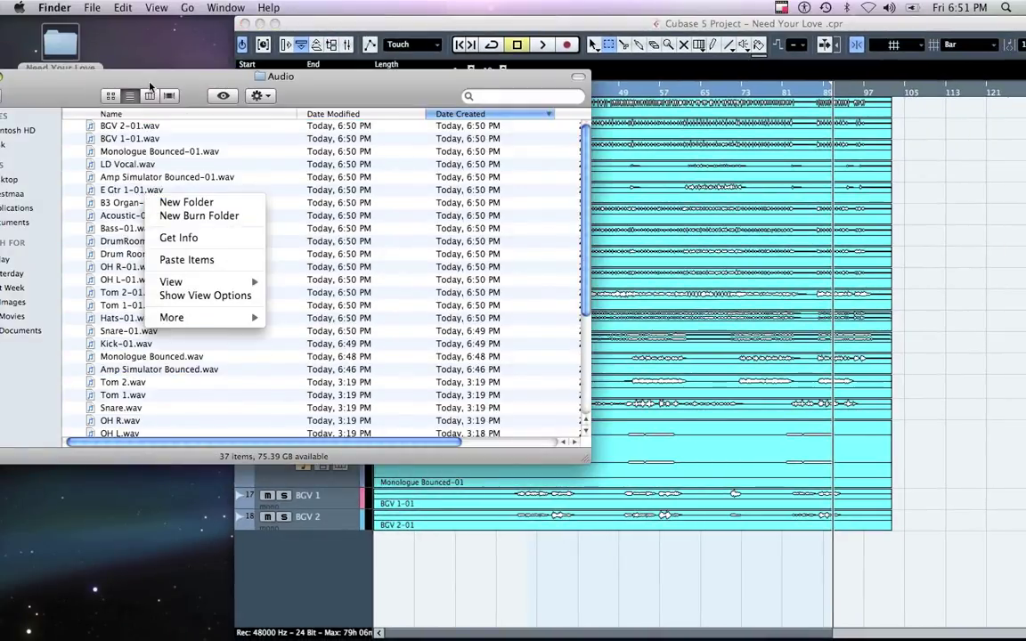
drag(168, 76, 306, 84)
click(260, 134)
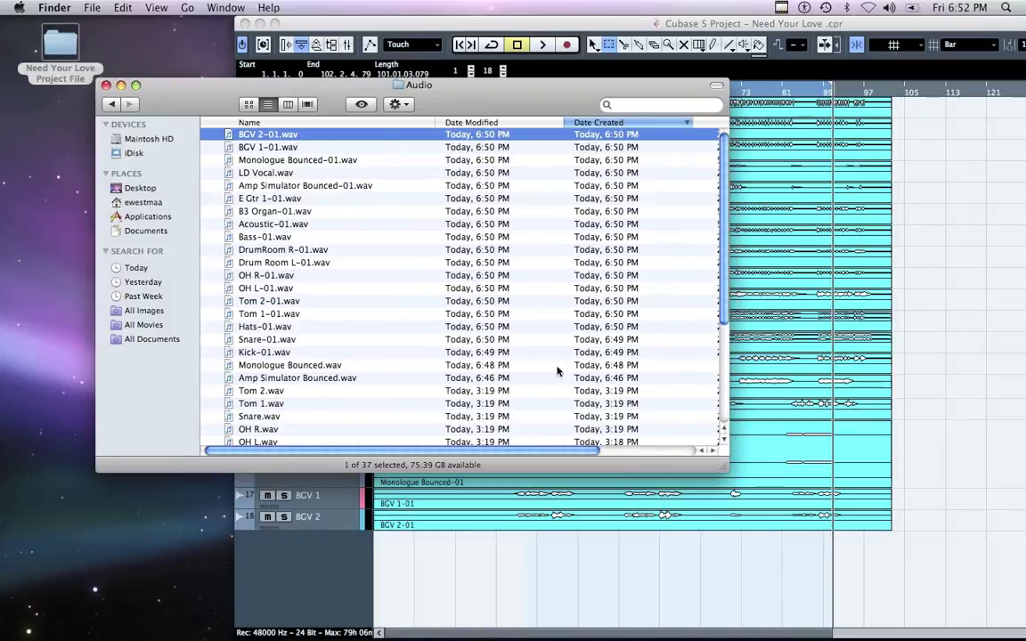
shift+click(619, 378)
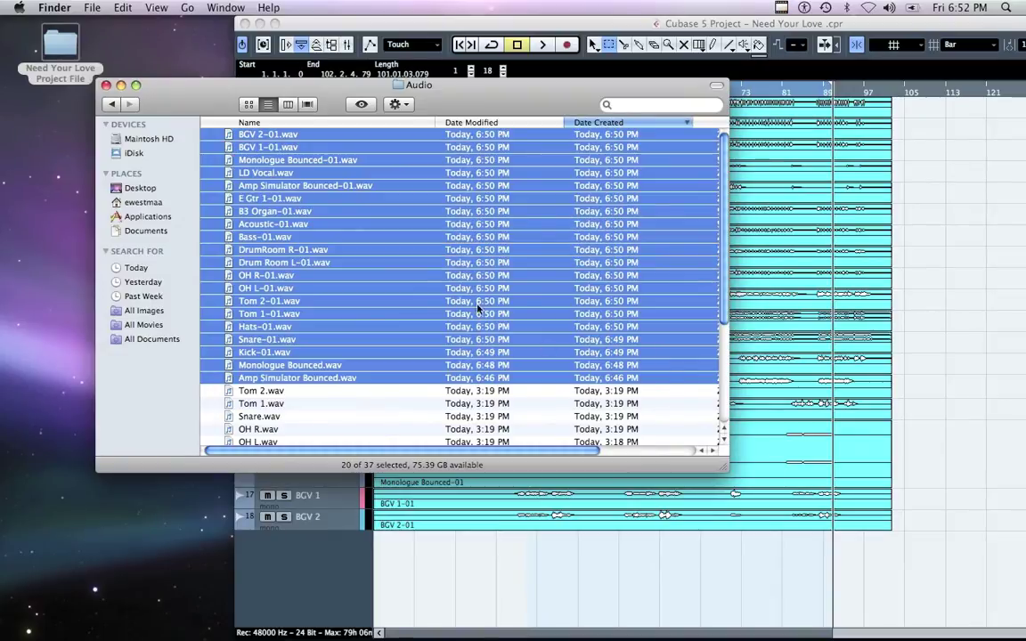
right_click(372, 257)
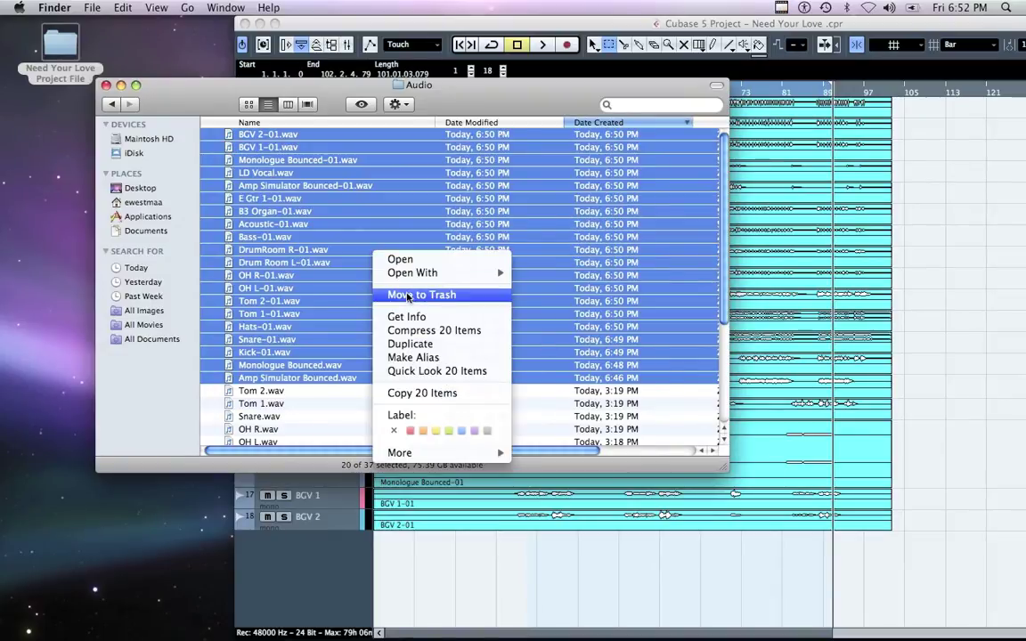
click(410, 393)
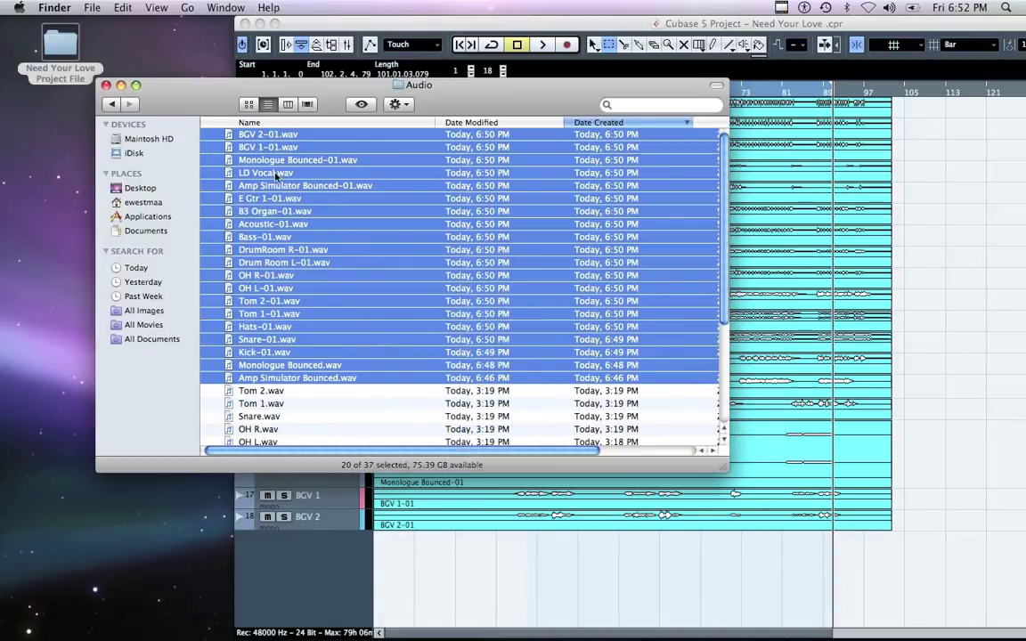
Paste the 20 files into the Need Your Love Mix 118 Bpm folder, then bring Cubase forward
click(108, 104)
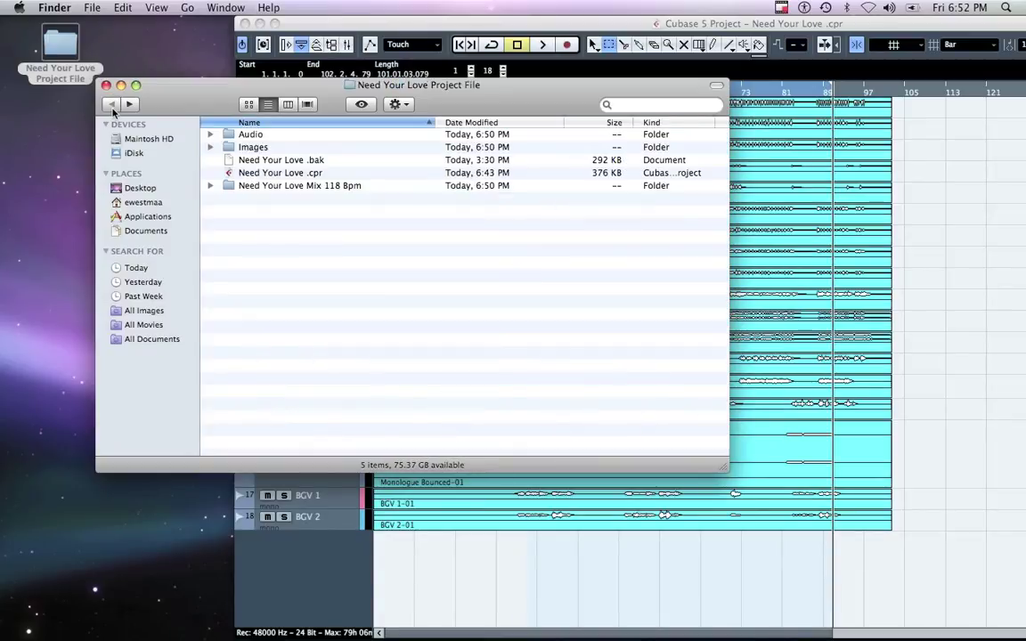
double_click(263, 186)
right_click(263, 192)
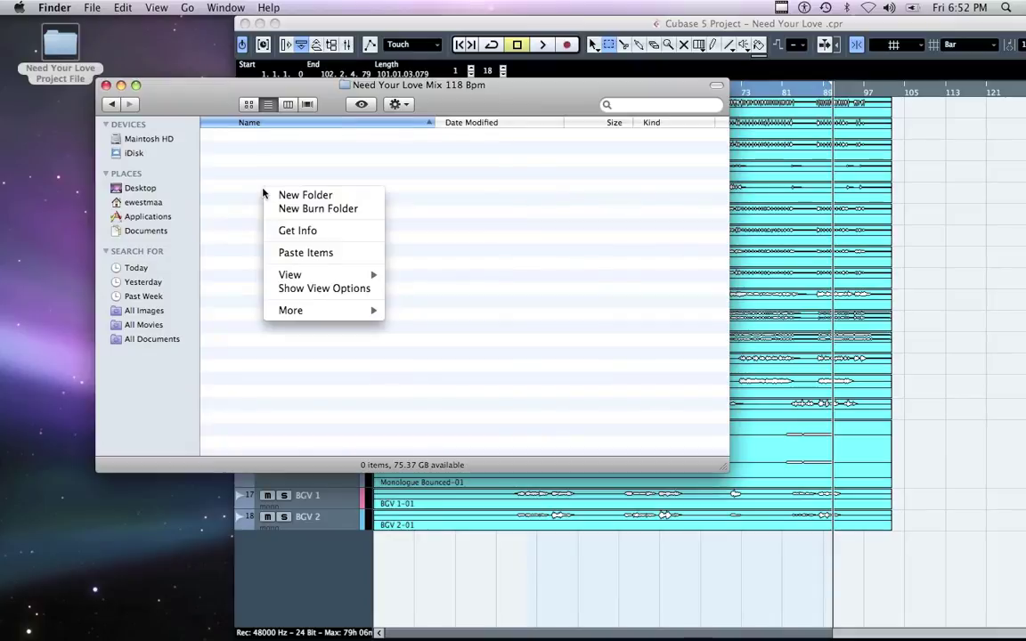
click(306, 255)
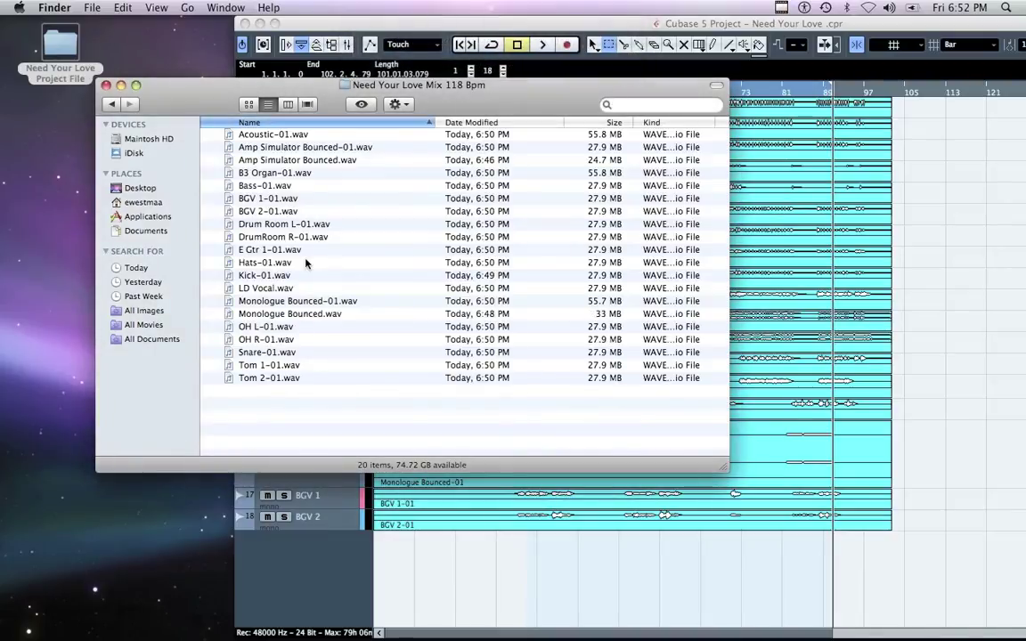
click(405, 25)
drag(405, 24, 176, 16)
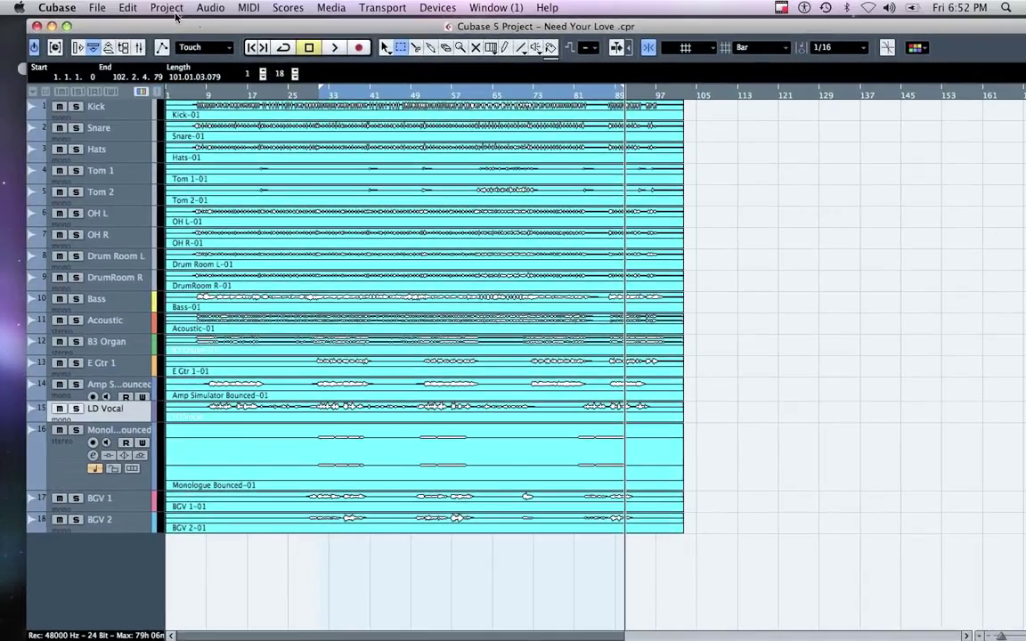
Quit Cubase with Don't Save, answering No to deleting the newly created audio files
click(98, 8)
click(57, 8)
click(57, 8)
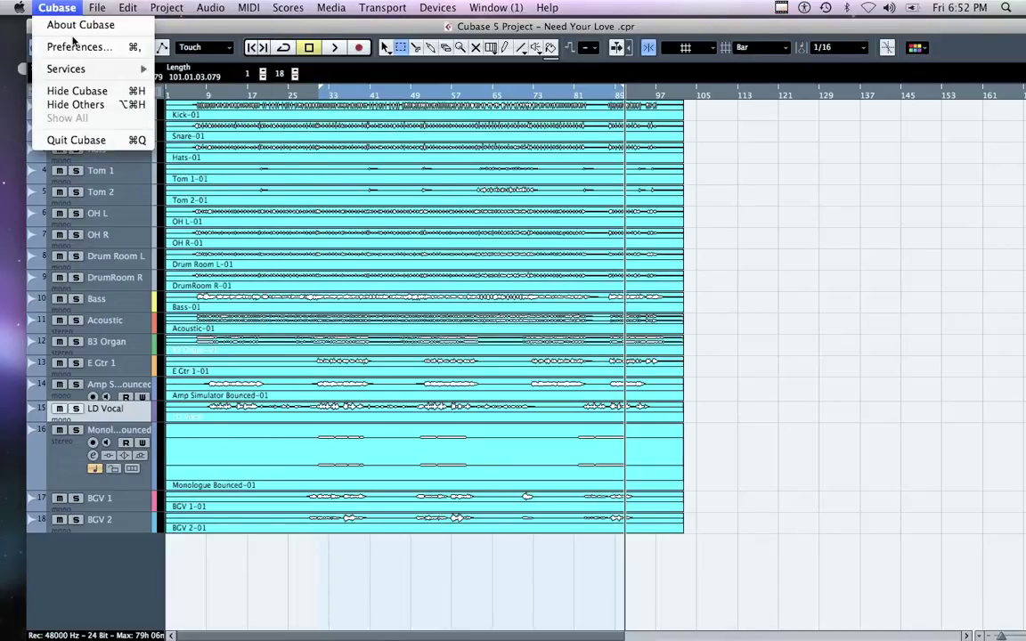
click(77, 140)
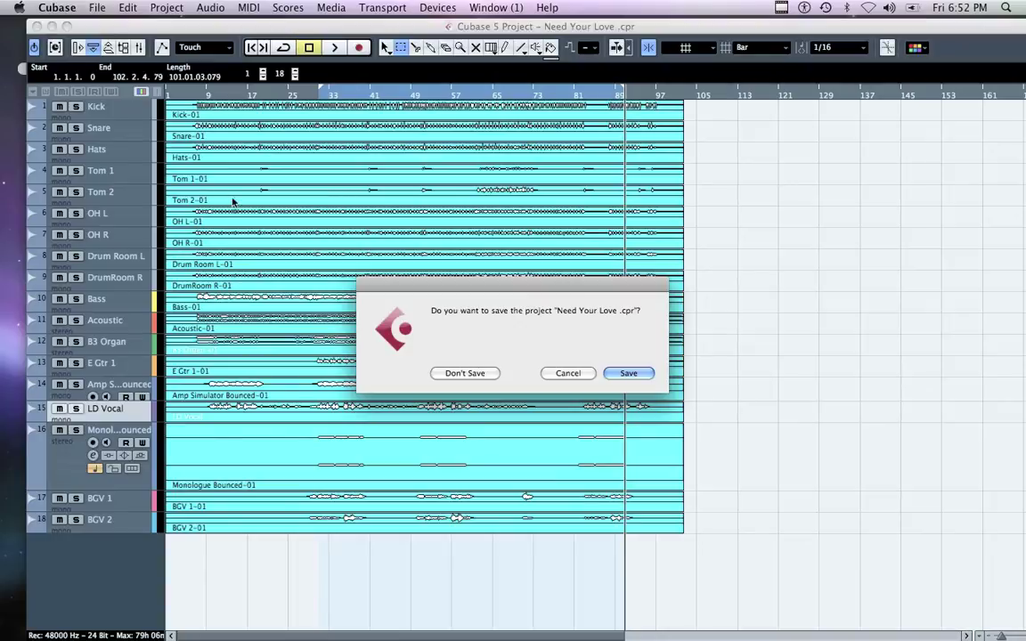
click(463, 375)
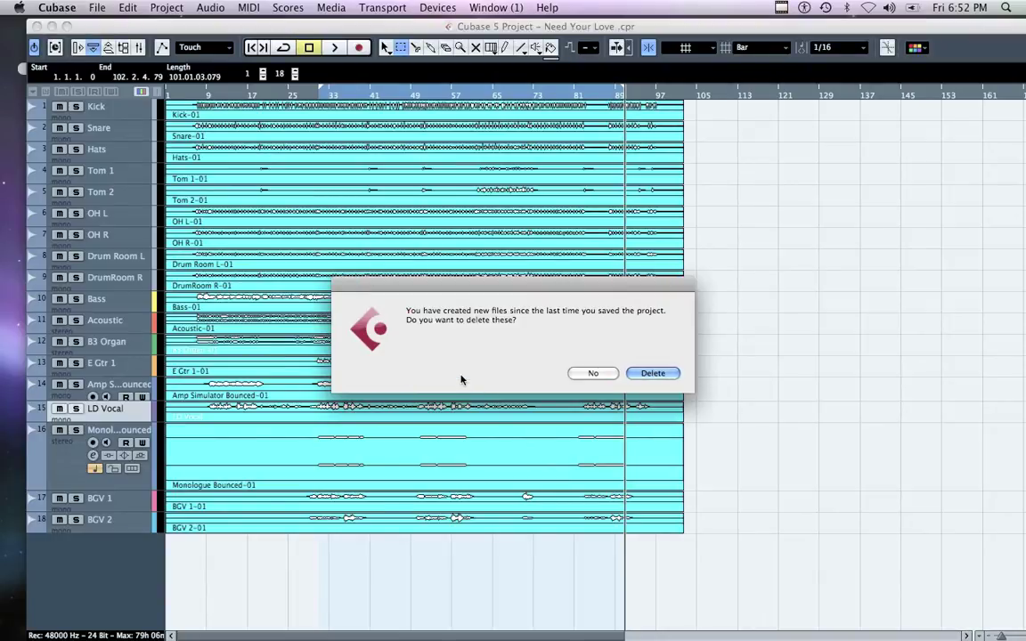
click(602, 377)
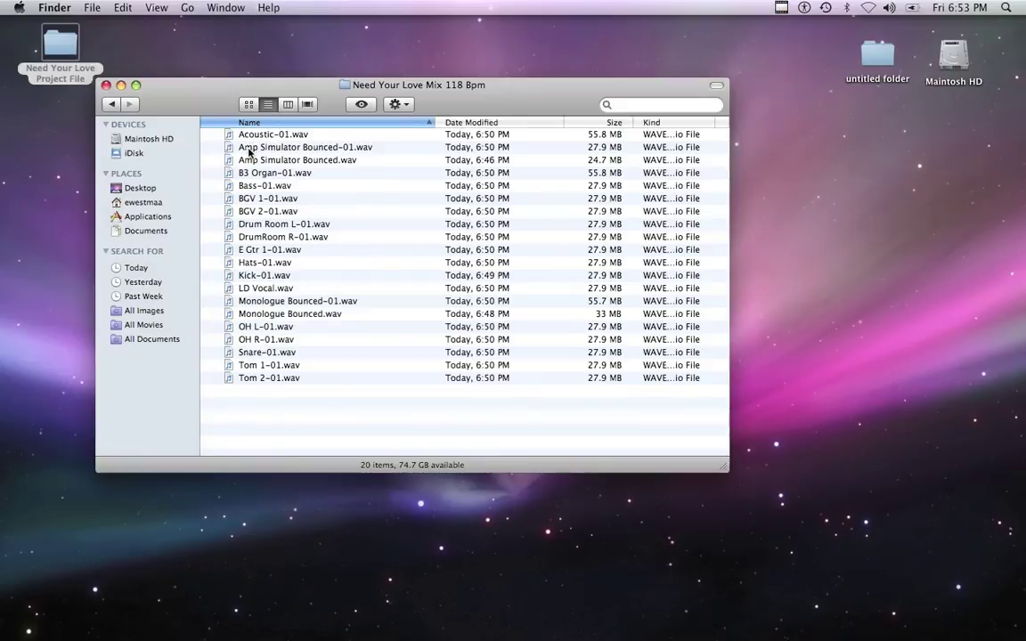
Compress the Need Your Love Mix 118 Bpm folder into Need Your Love Mix 118 Bpm.zip
click(111, 104)
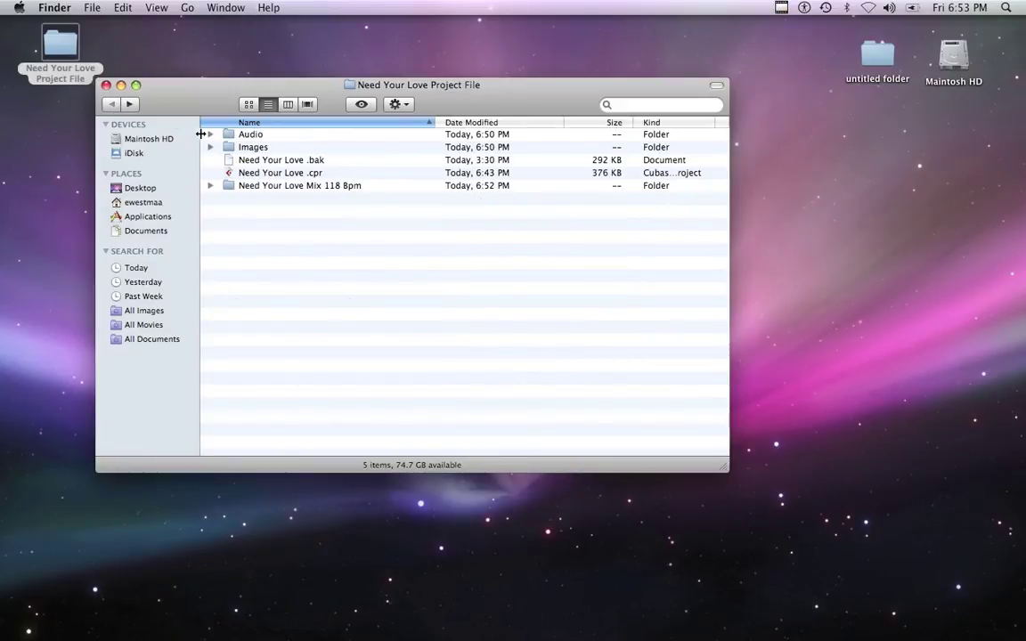
click(279, 188)
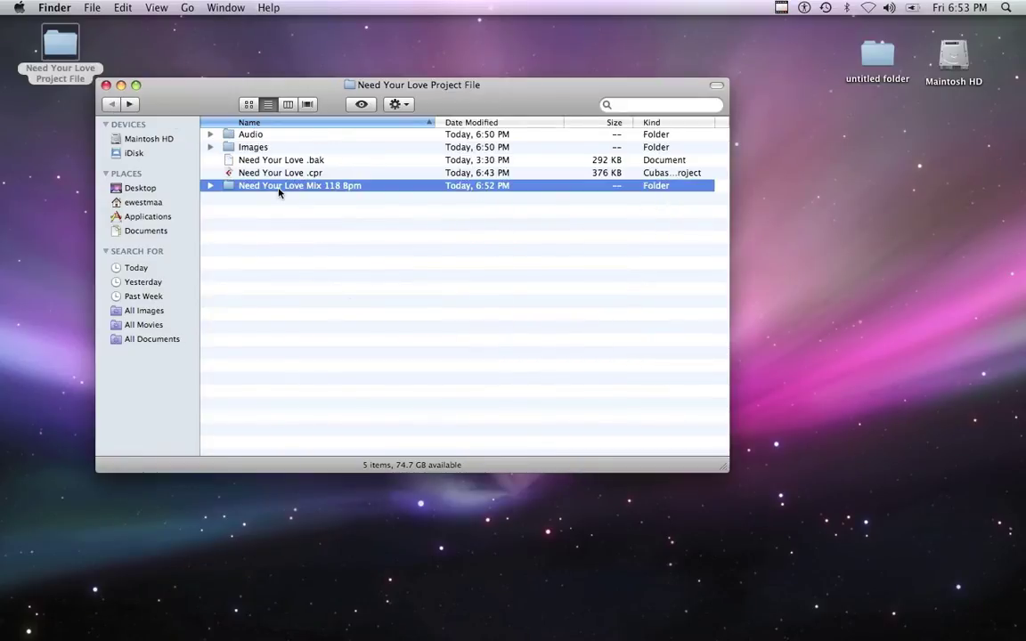
right_click(279, 192)
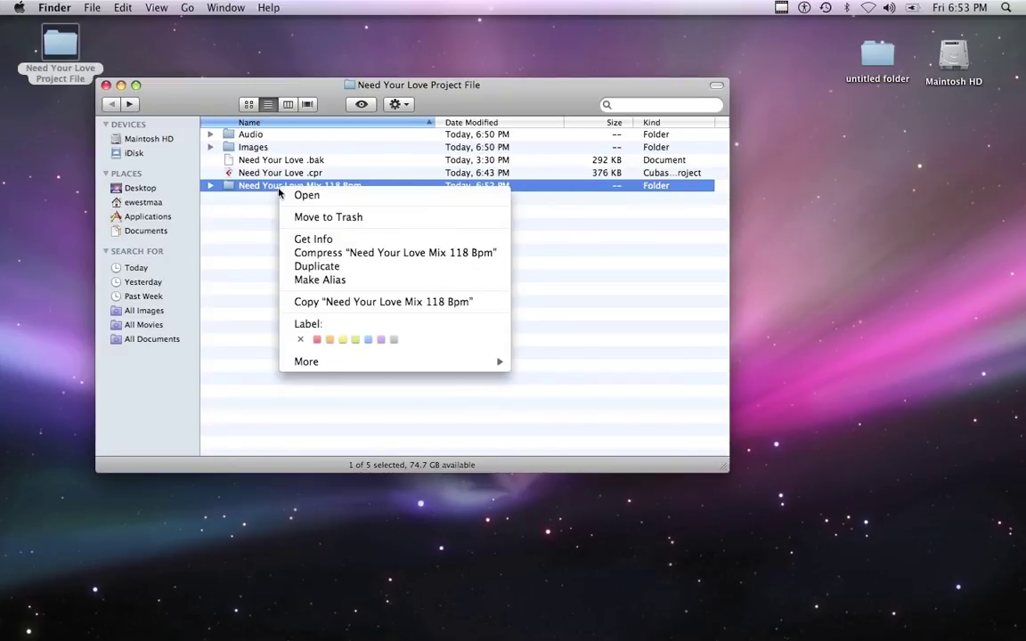
click(339, 255)
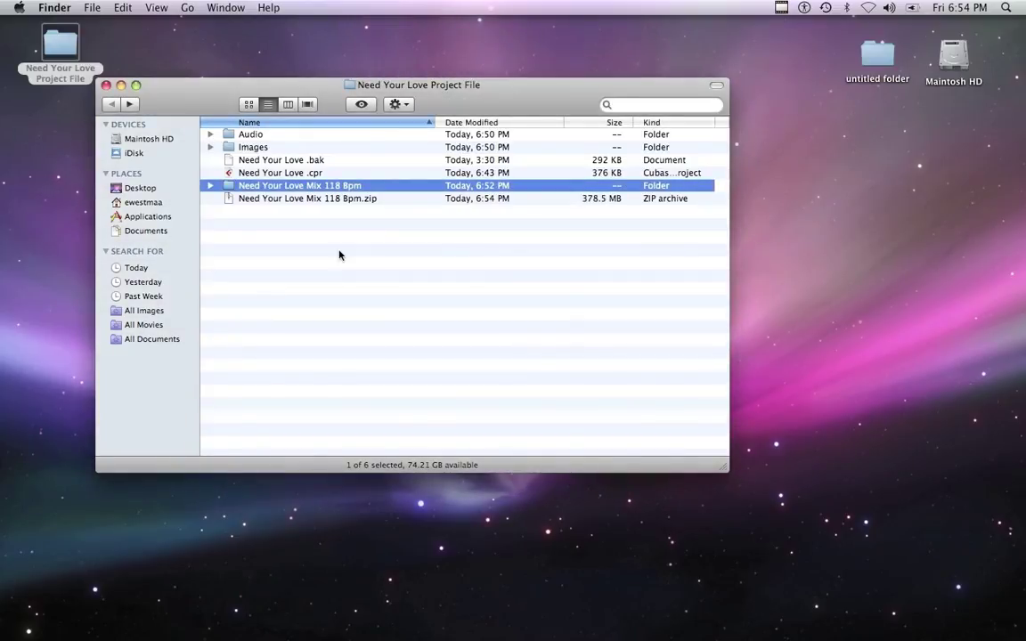
Select the new ZIP archive and close the Need Your Love Project File window
key(Down)
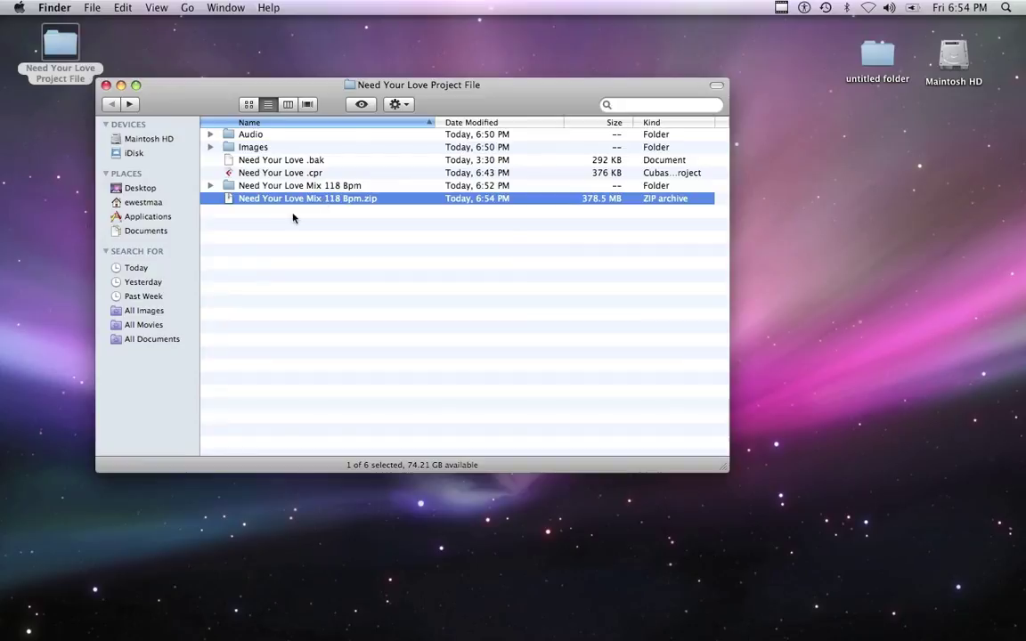
click(105, 86)
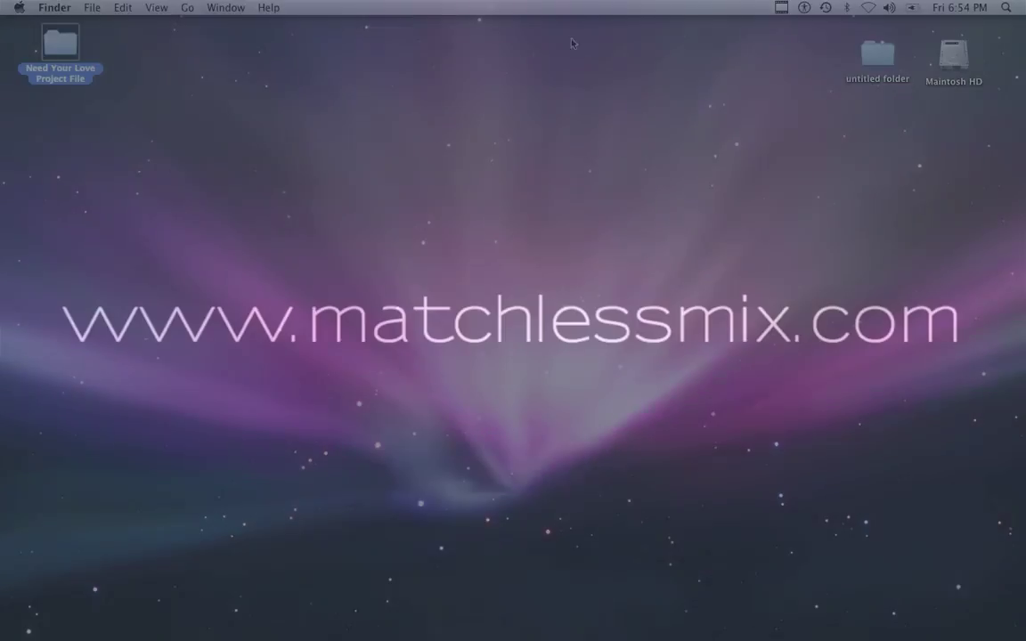